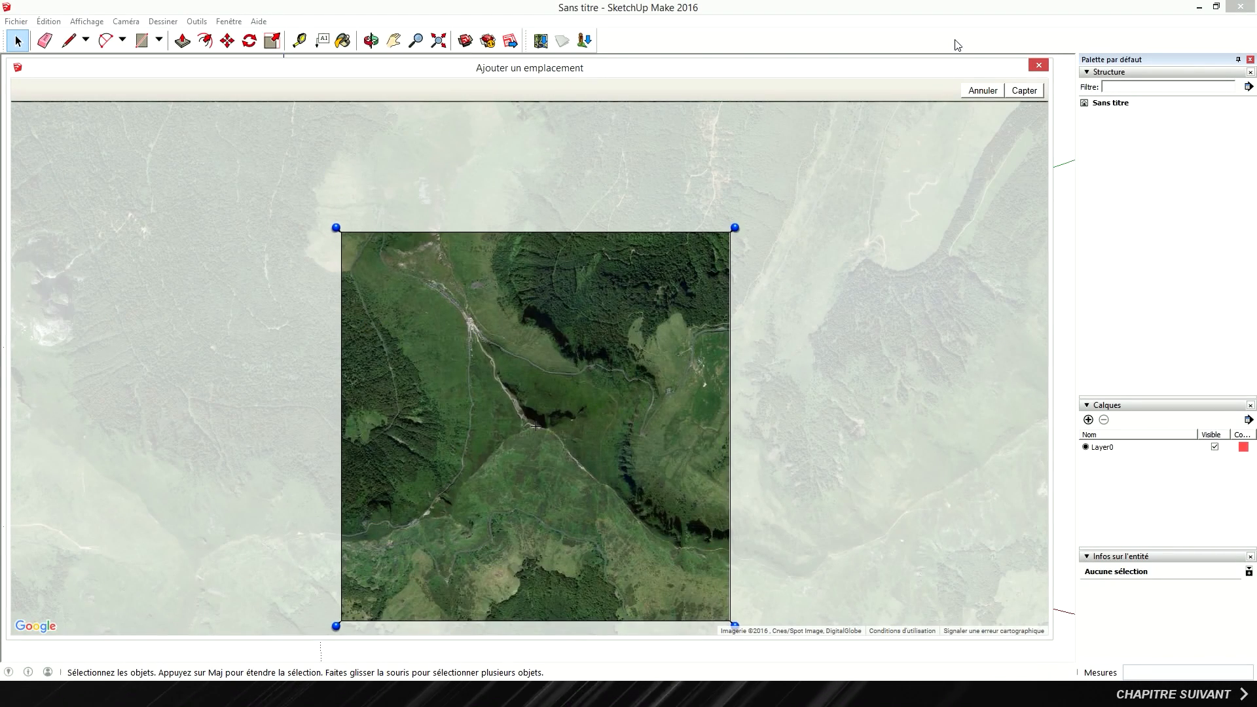
# Step: Capture the framed satellite map area as the model location and toggle it from flat image to 3D terrain
pyautogui.click(1022, 91)
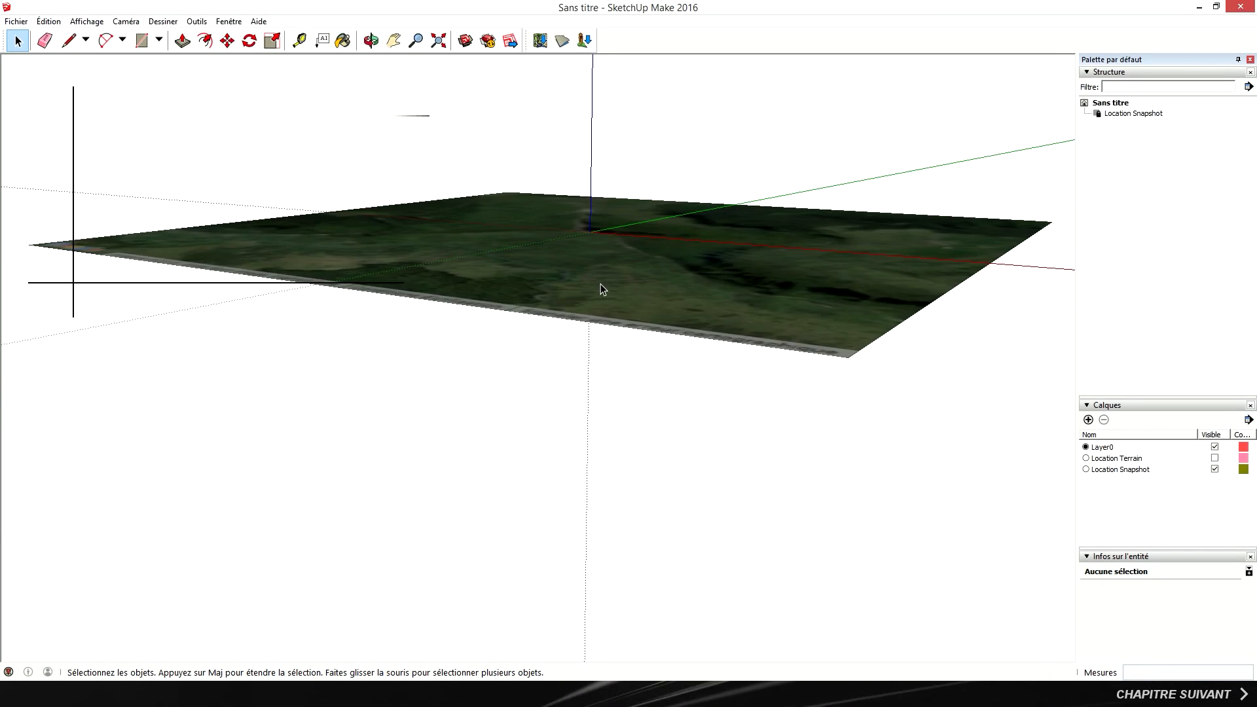
pyautogui.moveTo(607, 253)
pyautogui.mouseDown(button='middle')
pyautogui.moveTo(670, 496)
pyautogui.moveTo(803, 394)
pyautogui.mouseUp(button='middle')
pyautogui.click(562, 41)
pyautogui.moveTo(563, 340); pyautogui.dragTo(576, 262, button='middle')
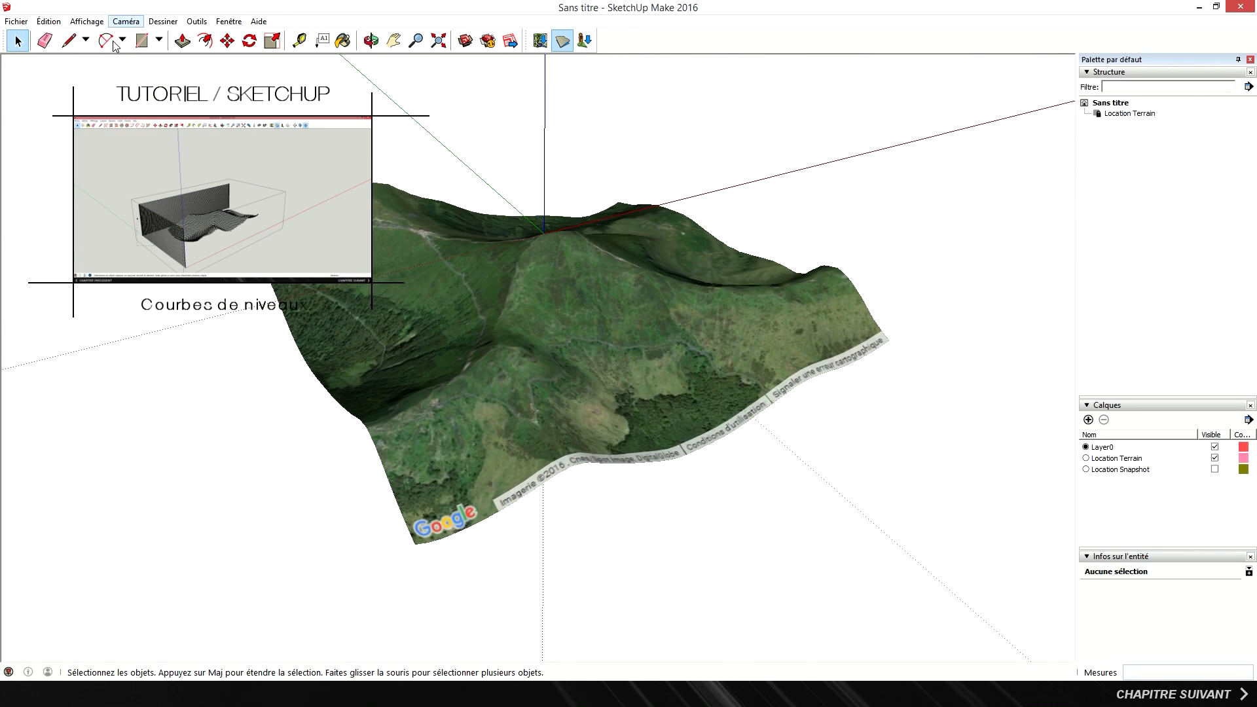
# Step: Draw a horizontal rectangle that extends beyond the terrain on all sides
pyautogui.click(141, 41)
pyautogui.scroll(-1, 190, 264)
pyautogui.click(296, 600)
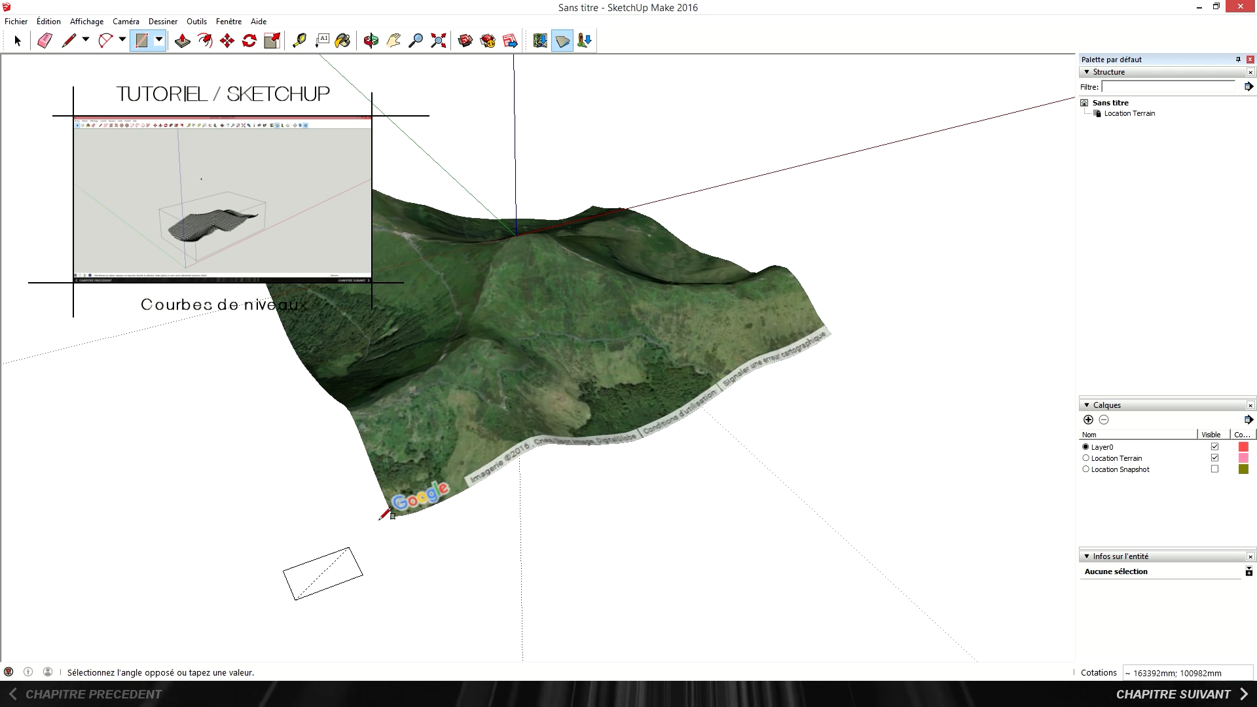
pyautogui.click(707, 92)
# Step: Move the rectangle with its edges straight down about 571 m so it lies below the whole terrain
pyautogui.moveTo(701, 230); pyautogui.dragTo(724, 174, button='middle')
pyautogui.doubleClick(756, 247)
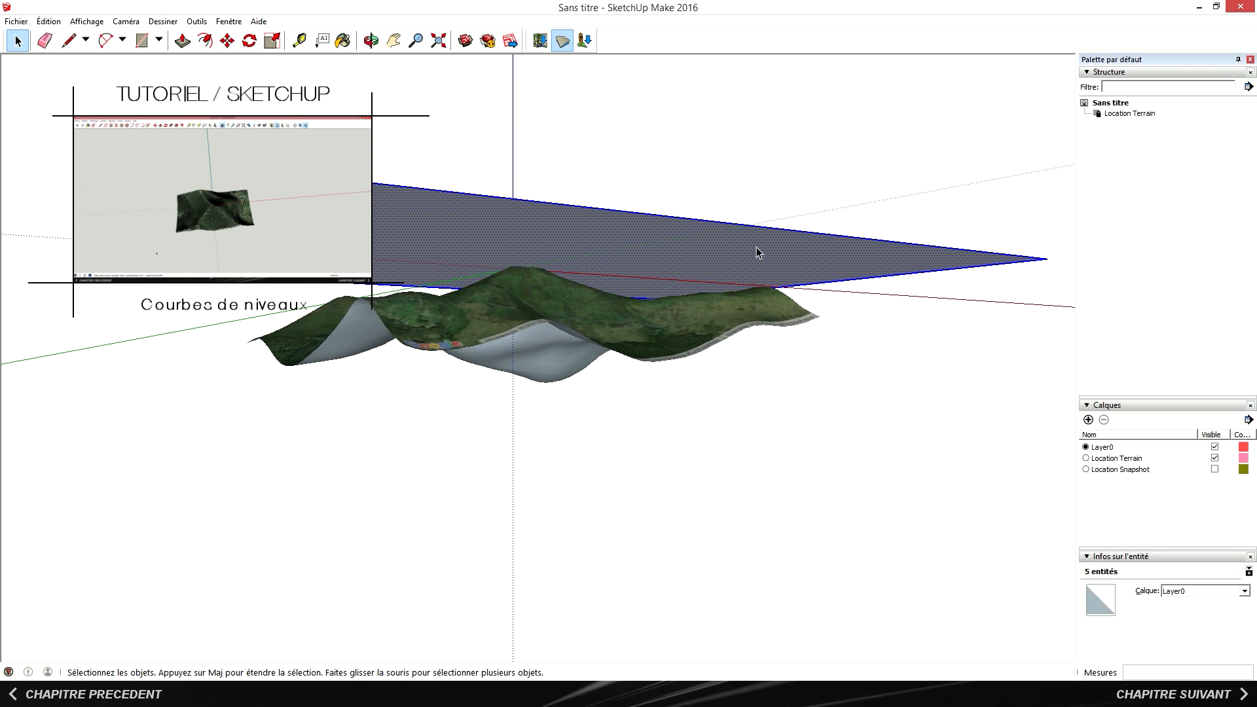
pyautogui.press('m')
pyautogui.click(758, 250)
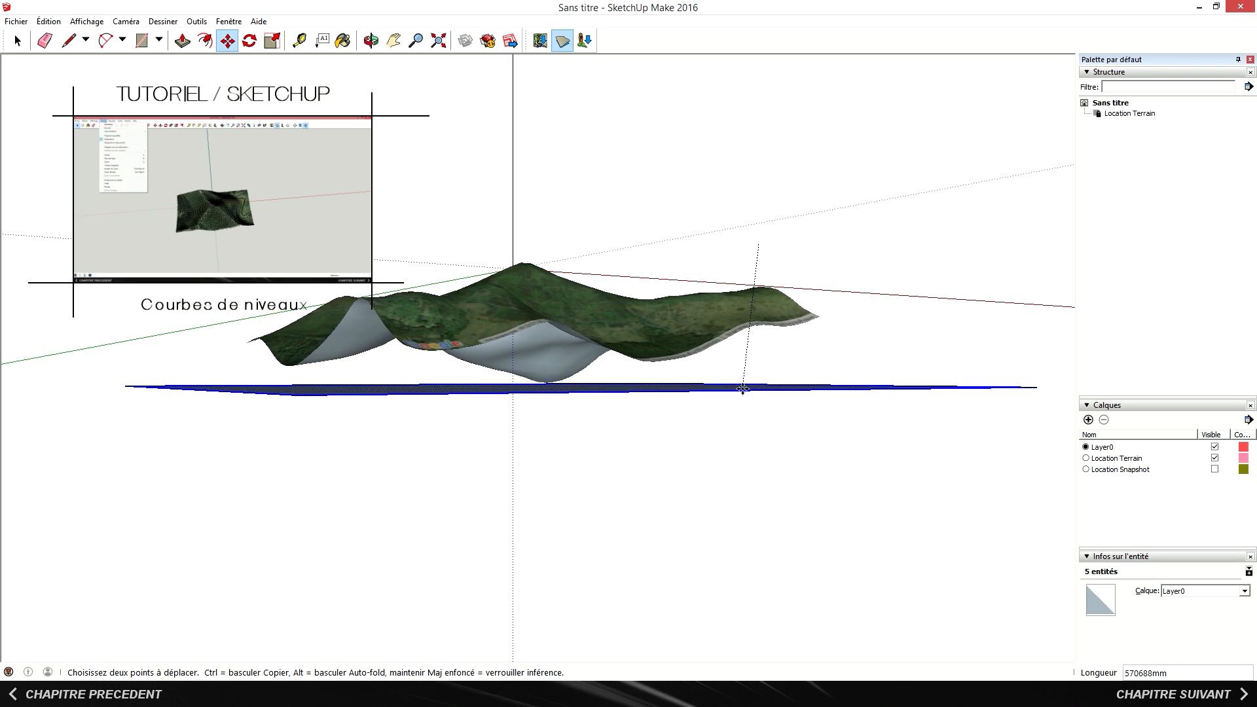
pyautogui.click(743, 389)
# Step: Copy the rectangle 20000 mm straight up and repeat the copy as an x40 array
pyautogui.click(938, 369)
pyautogui.press('ctrl')
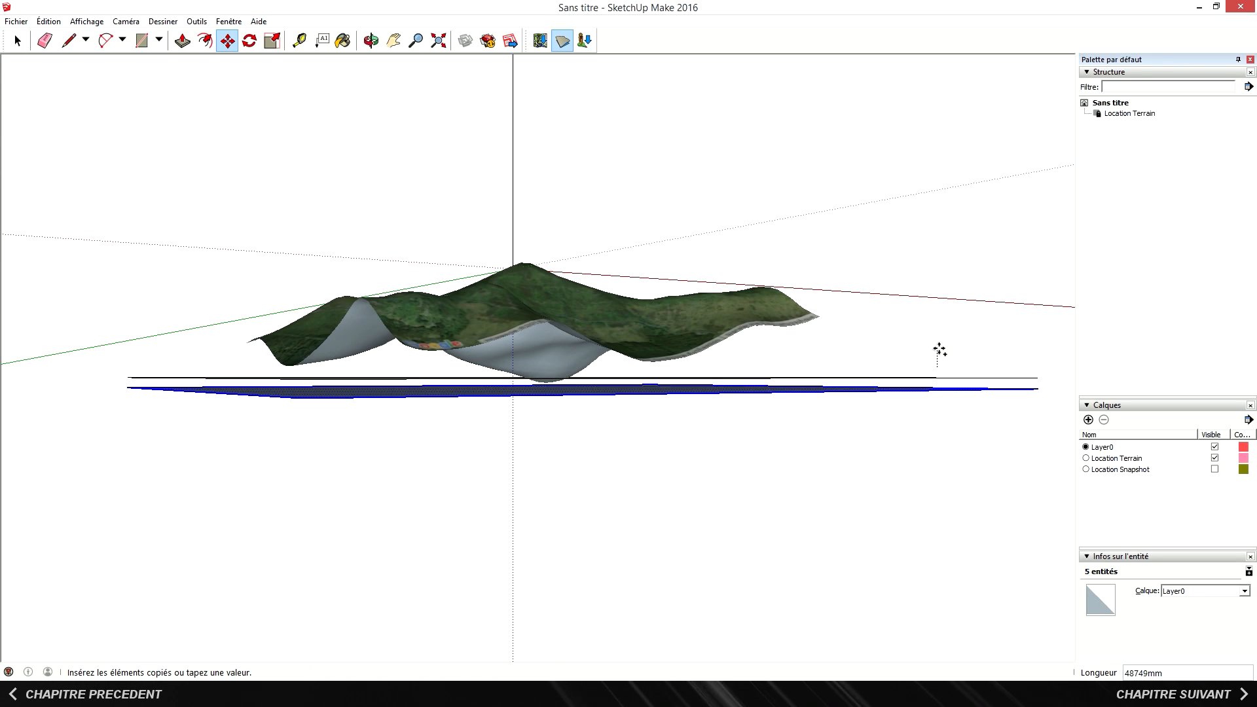
pyautogui.click(939, 347)
pyautogui.write('20')
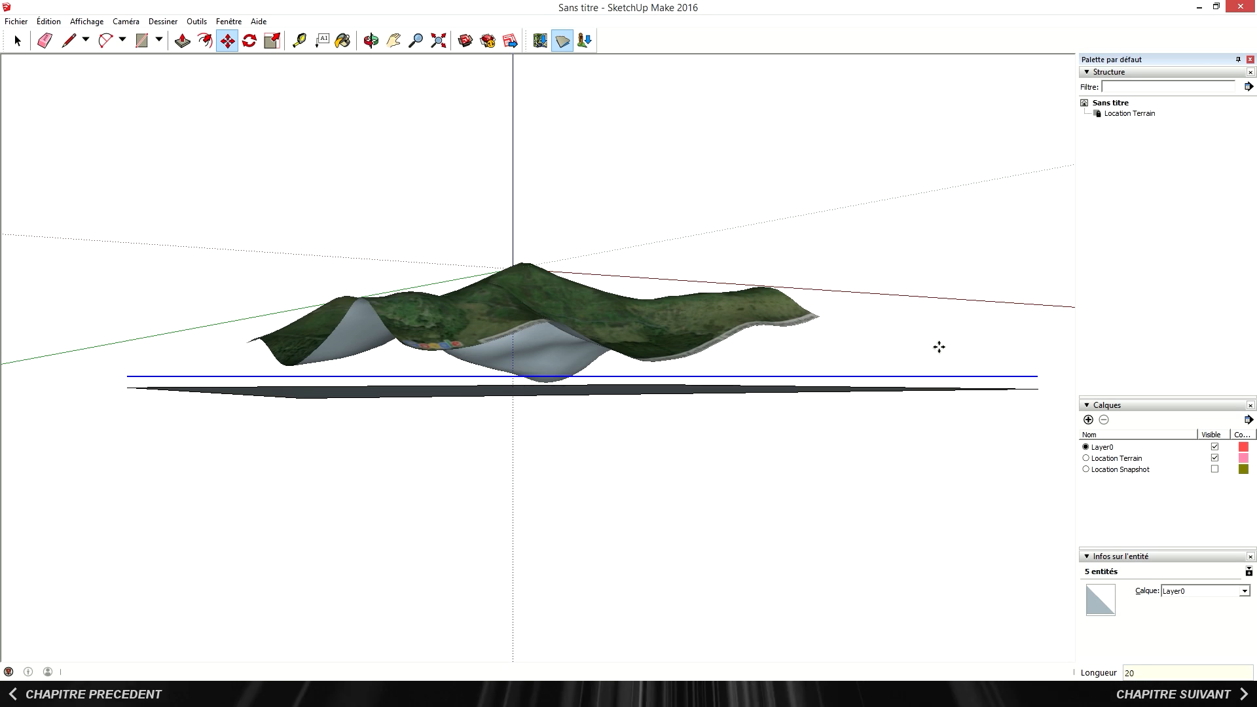
pyautogui.write('000')
pyautogui.press('Return')
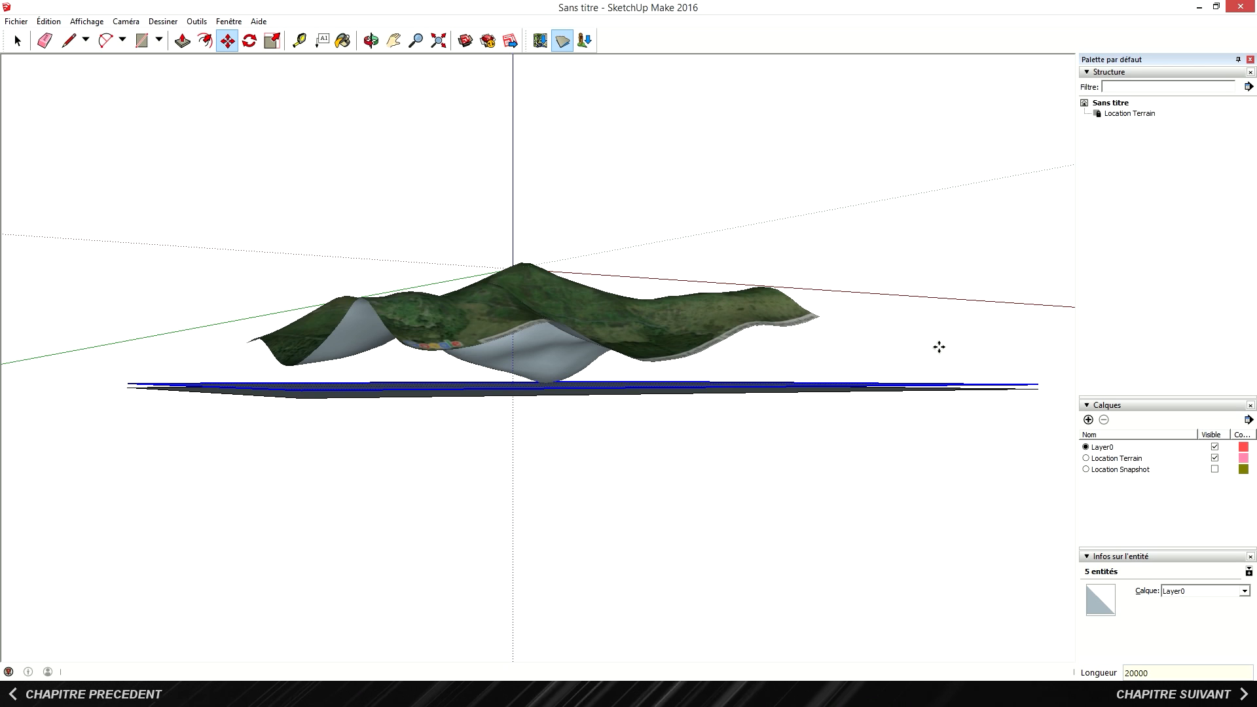
pyautogui.press('Return')
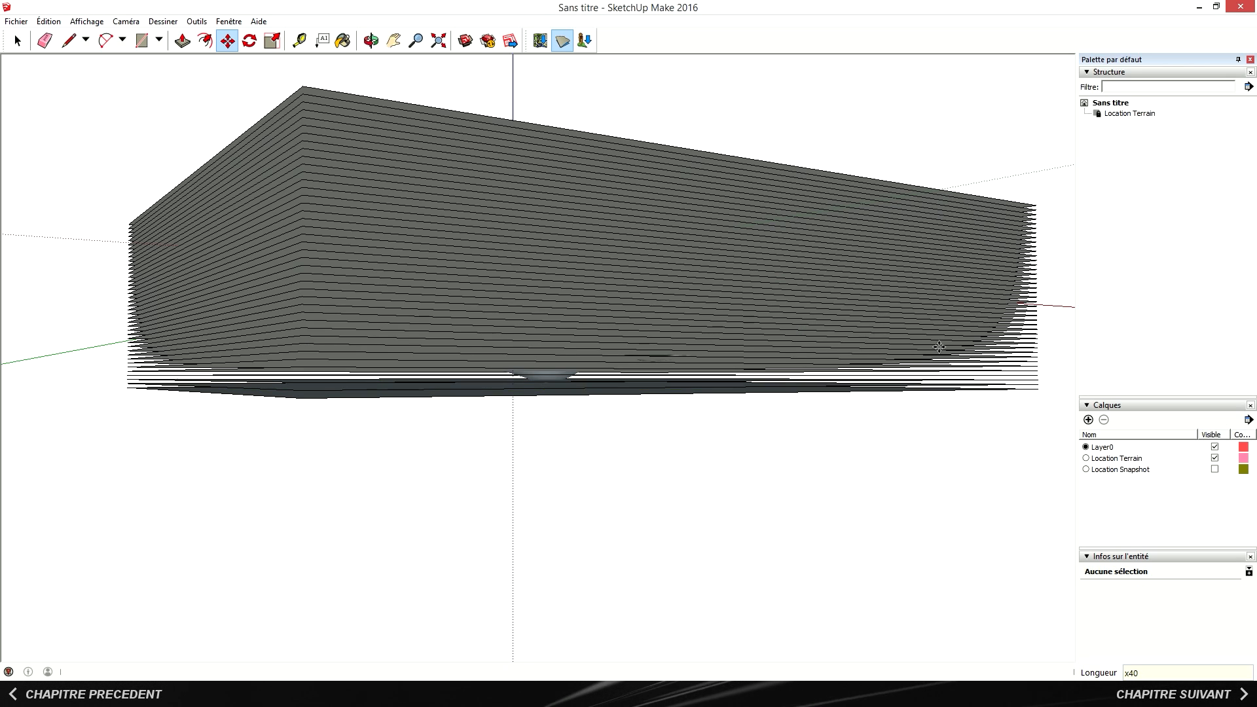
# Step: Select the entire stack of rectangles with all connected elements and make it a group
pyautogui.moveTo(861, 260); pyautogui.dragTo(961, 353, button='middle')
pyautogui.scroll(-4, 804, 334)
pyautogui.press('space')
pyautogui.click(963, 355)
pyautogui.moveTo(963, 386); pyautogui.dragTo(907, 252)
pyautogui.rightClick(902, 262)
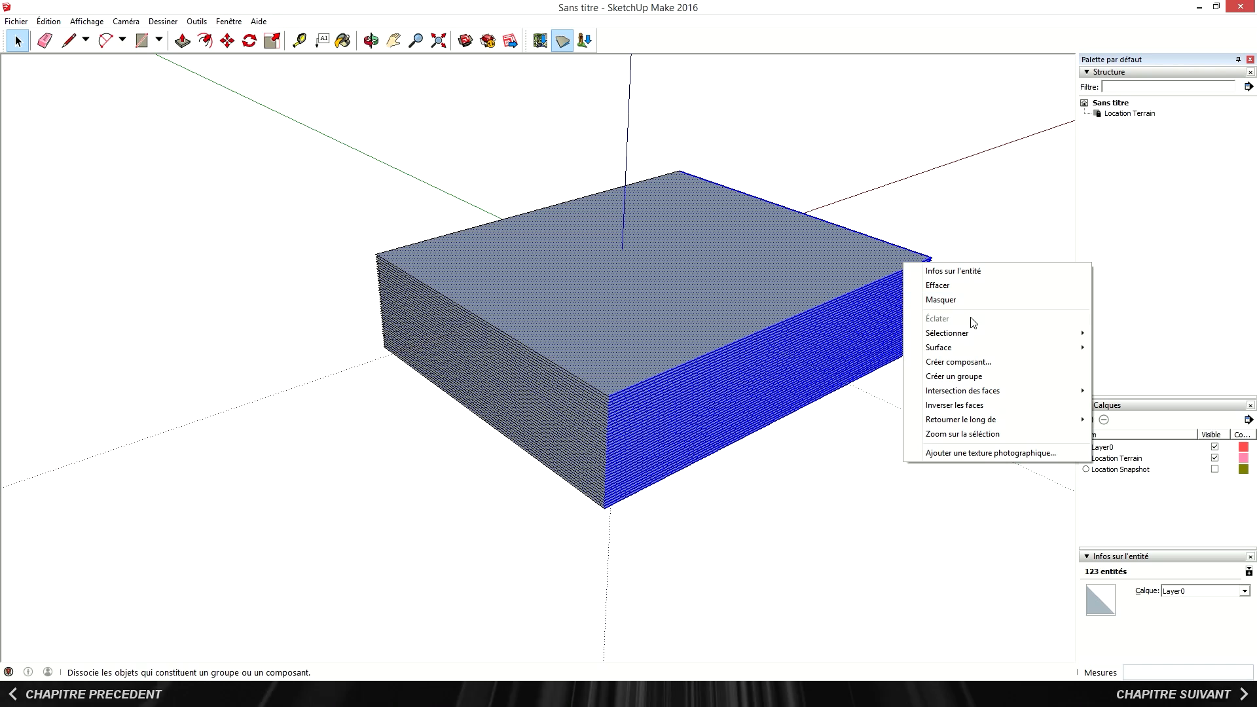
pyautogui.click(834, 361)
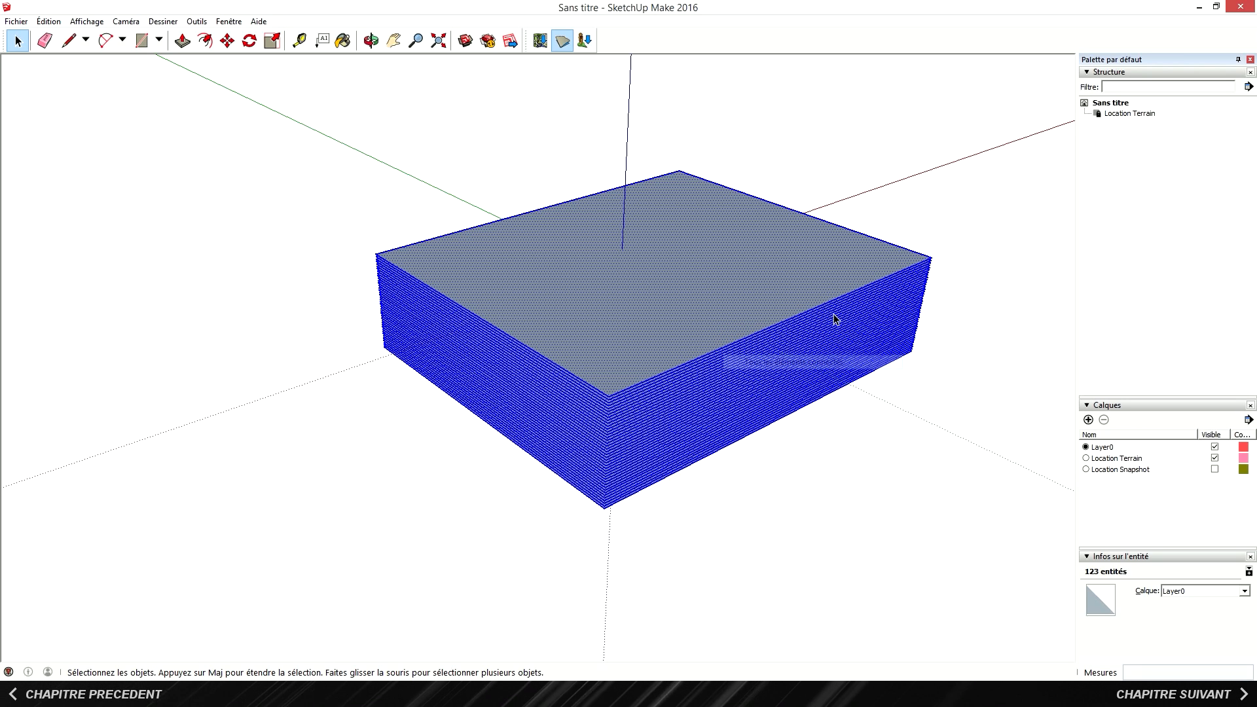
pyautogui.rightClick(840, 268)
pyautogui.click(896, 383)
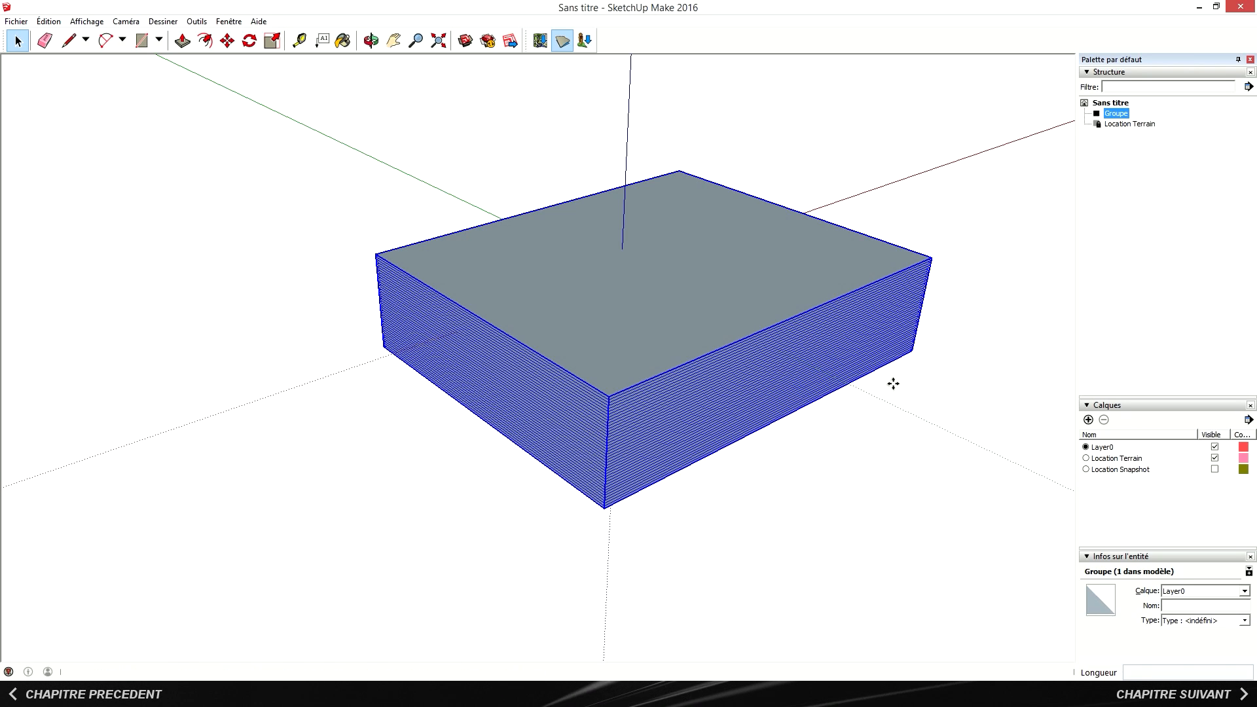
# Step: Copy the group of stacked planes 10000 mm straight down
pyautogui.press('m')
pyautogui.click(965, 298)
pyautogui.press('ctrl')
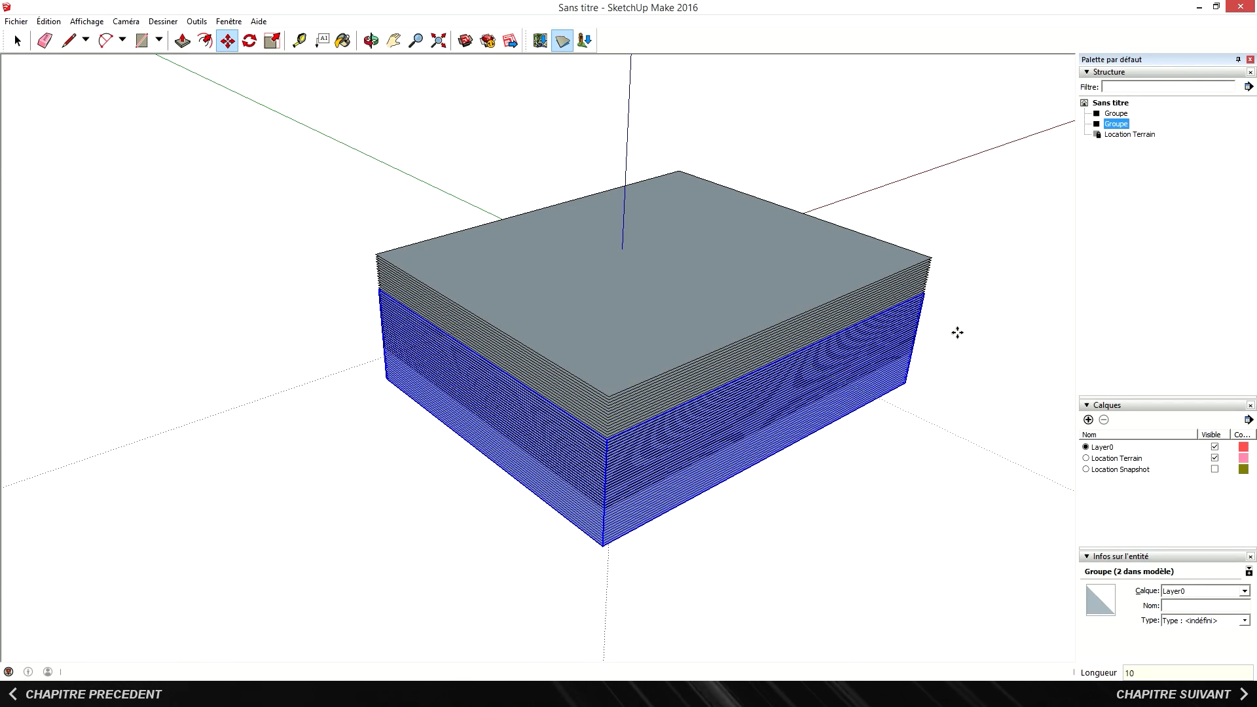
pyautogui.press('Return')
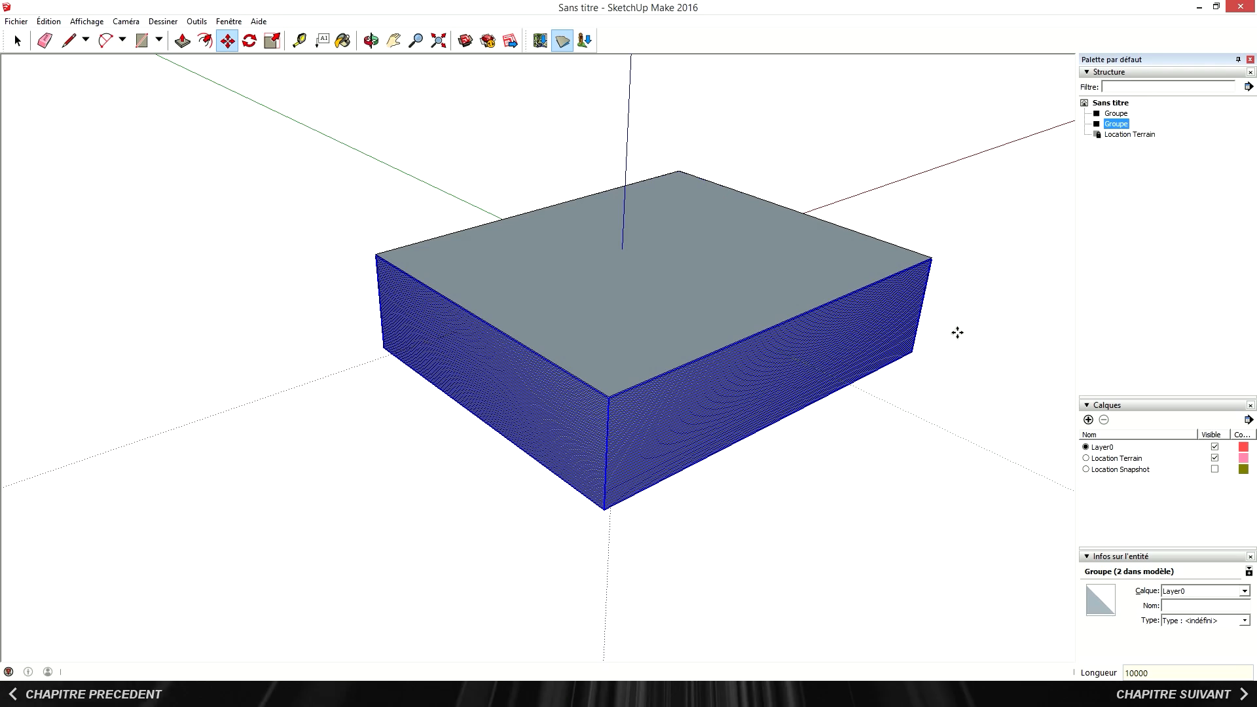
# Step: Hide the original, upper group of stacked planes
pyautogui.press('space')
pyautogui.click(957, 331)
pyautogui.rightClick(884, 262)
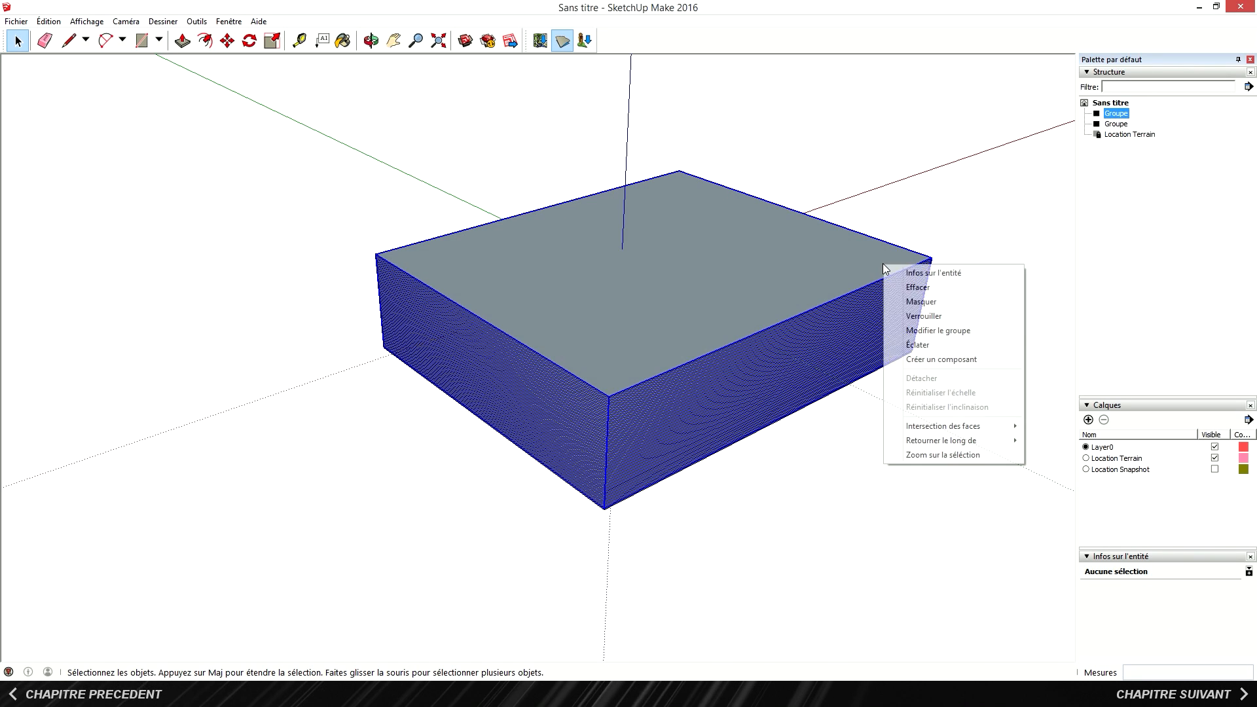
pyautogui.click(904, 301)
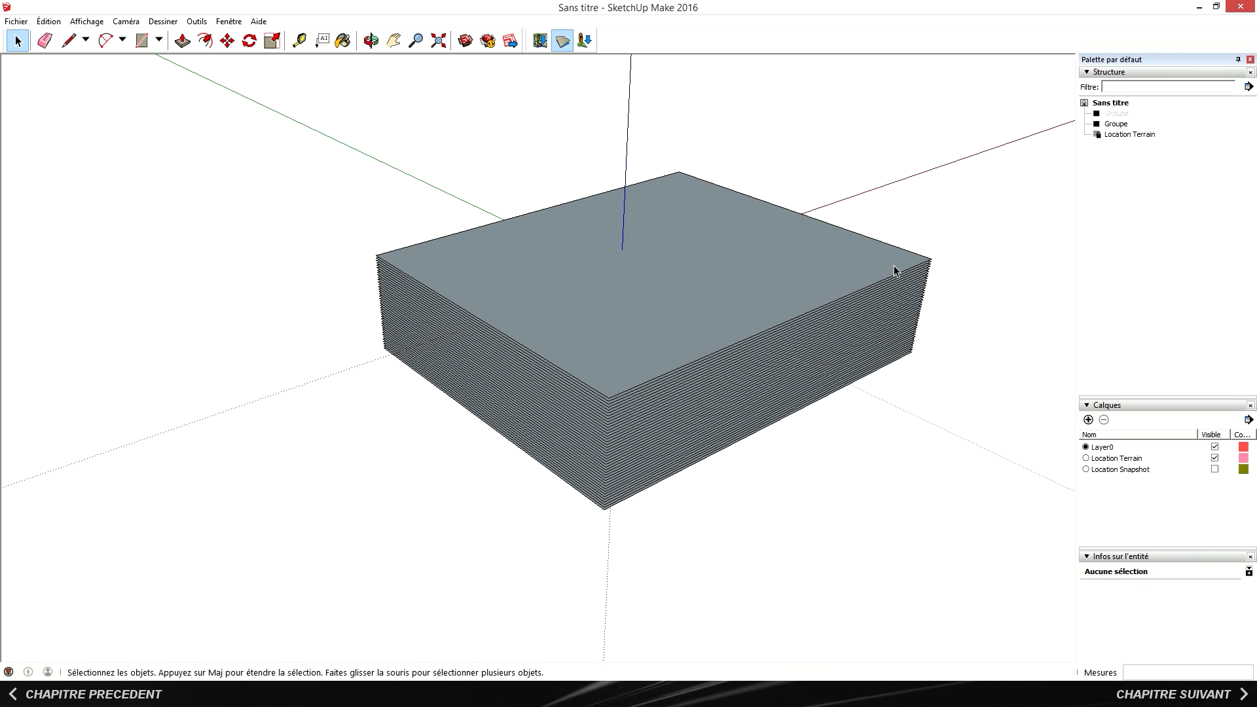
# Step: Open the copied group and intersect all its faces with the model
pyautogui.doubleClick(895, 268)
pyautogui.hotkey('ctrl', 'a')
pyautogui.rightClick(894, 265)
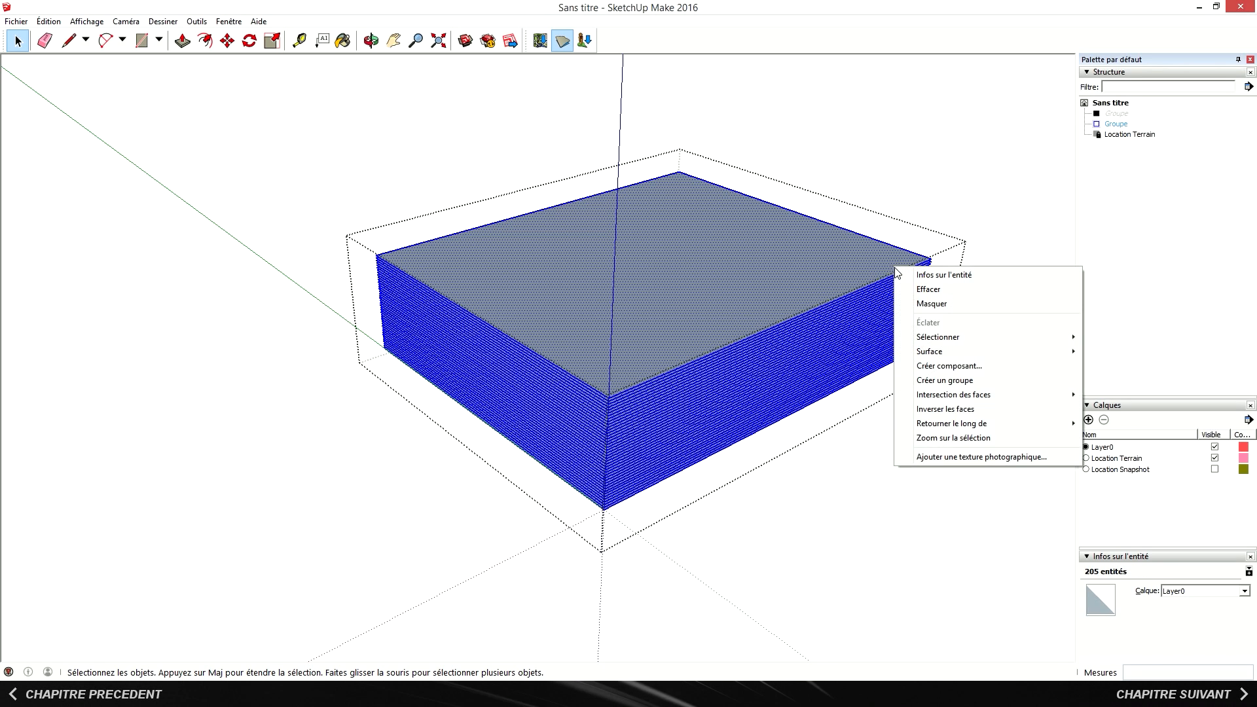
pyautogui.moveTo(1001, 396)
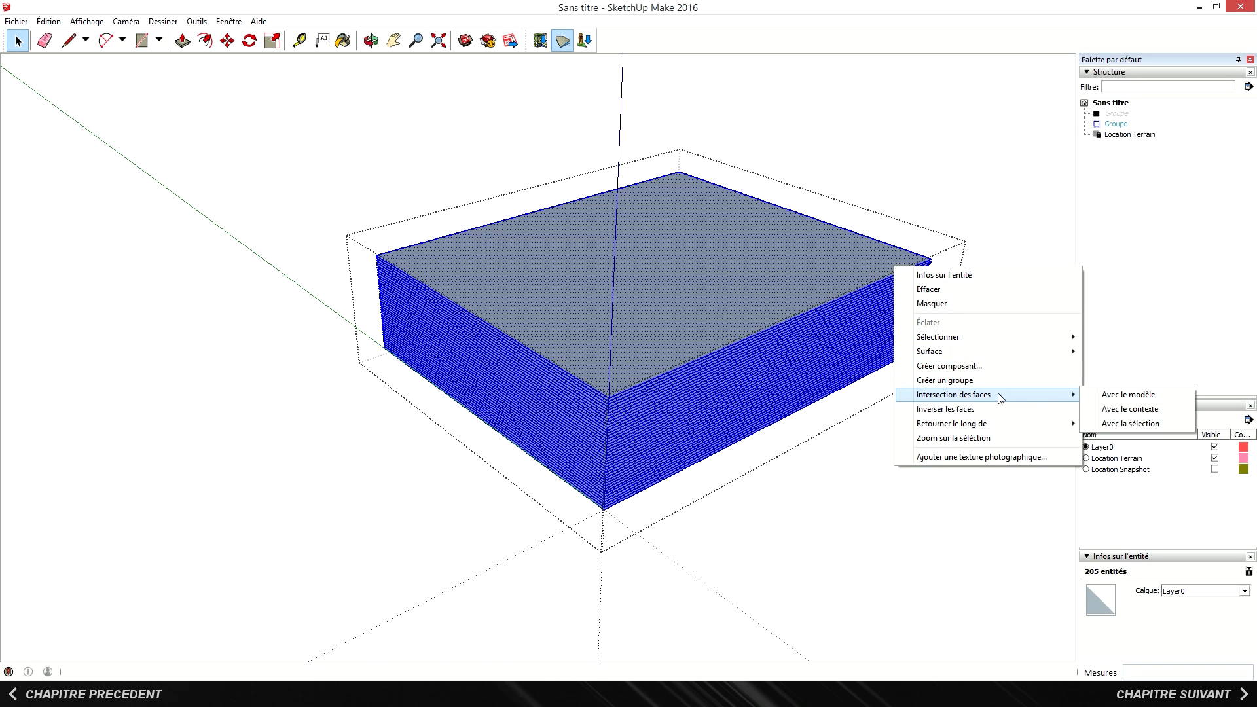
pyautogui.click(1122, 395)
pyautogui.click(1058, 352)
# Step: Delete the surplus planes and outer edges in the copied group, keeping only the contour lines on the terrain
pyautogui.moveTo(933, 360); pyautogui.dragTo(906, 236)
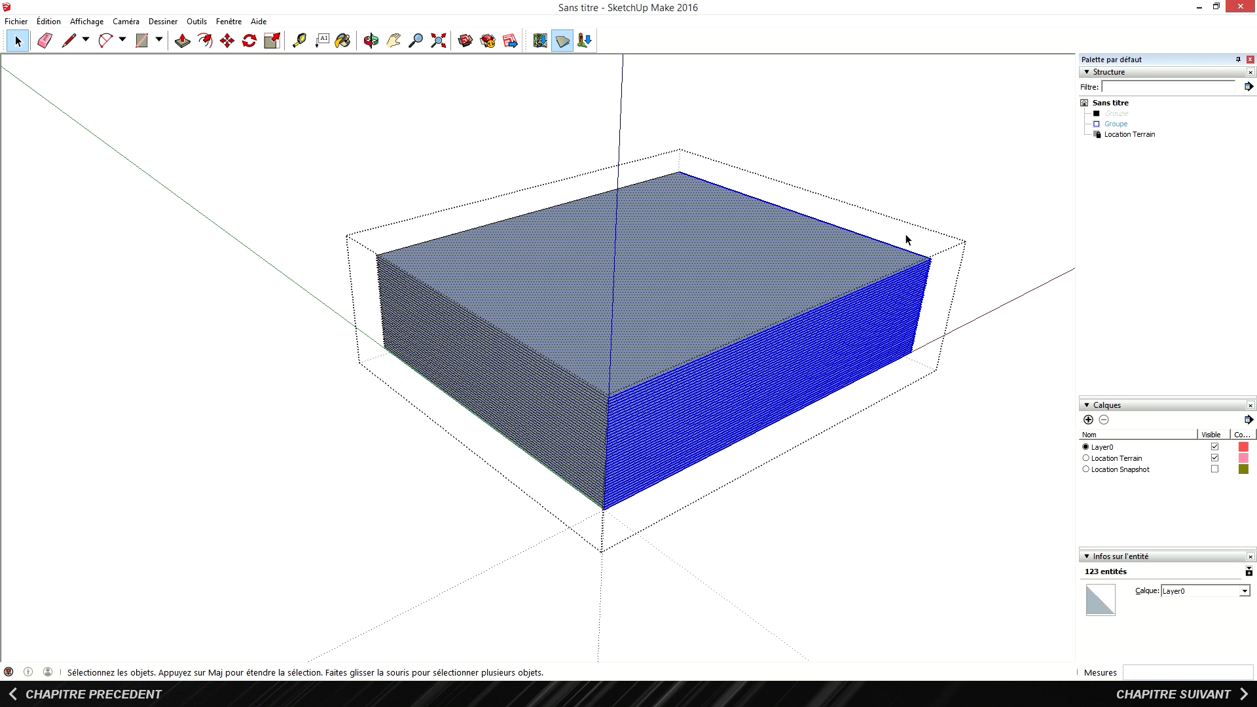
pyautogui.press('Delete')
pyautogui.click(410, 391)
pyautogui.moveTo(409, 391); pyautogui.dragTo(351, 235)
pyautogui.press('Delete')
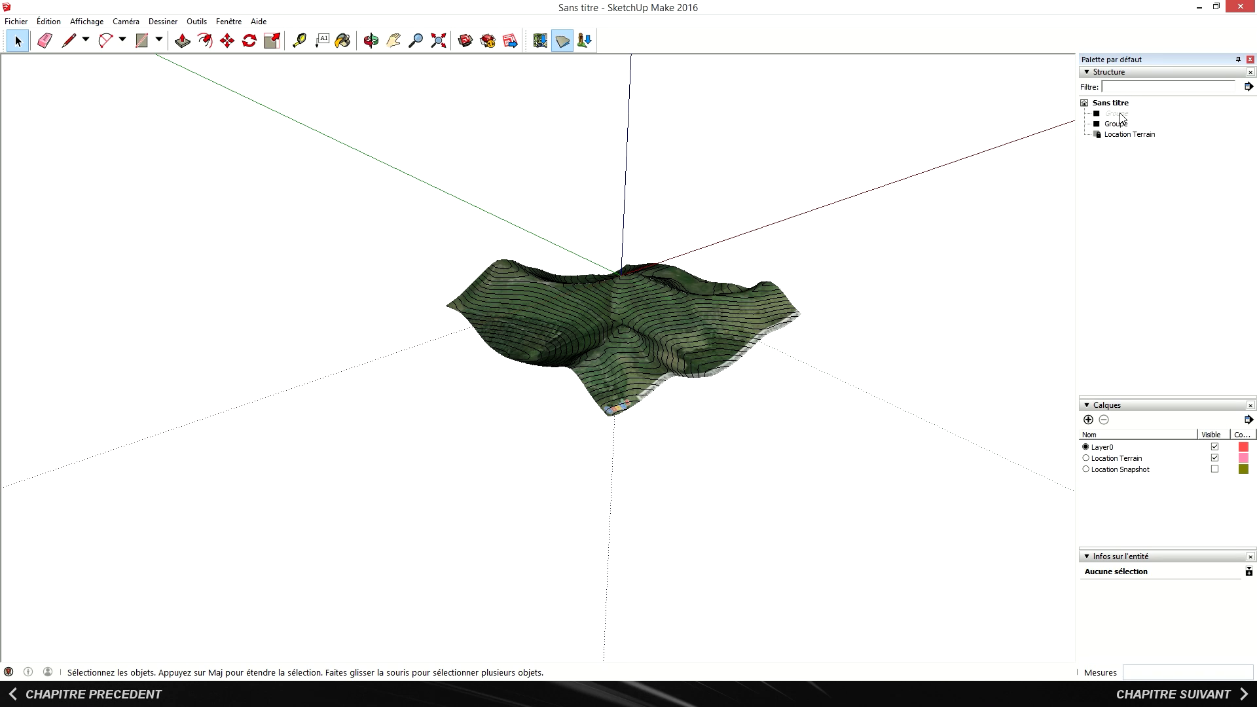
# Step: Unhide the original group of stacked planes and intersect all its faces with the model
pyautogui.rightClick(1120, 114)
pyautogui.click(1139, 152)
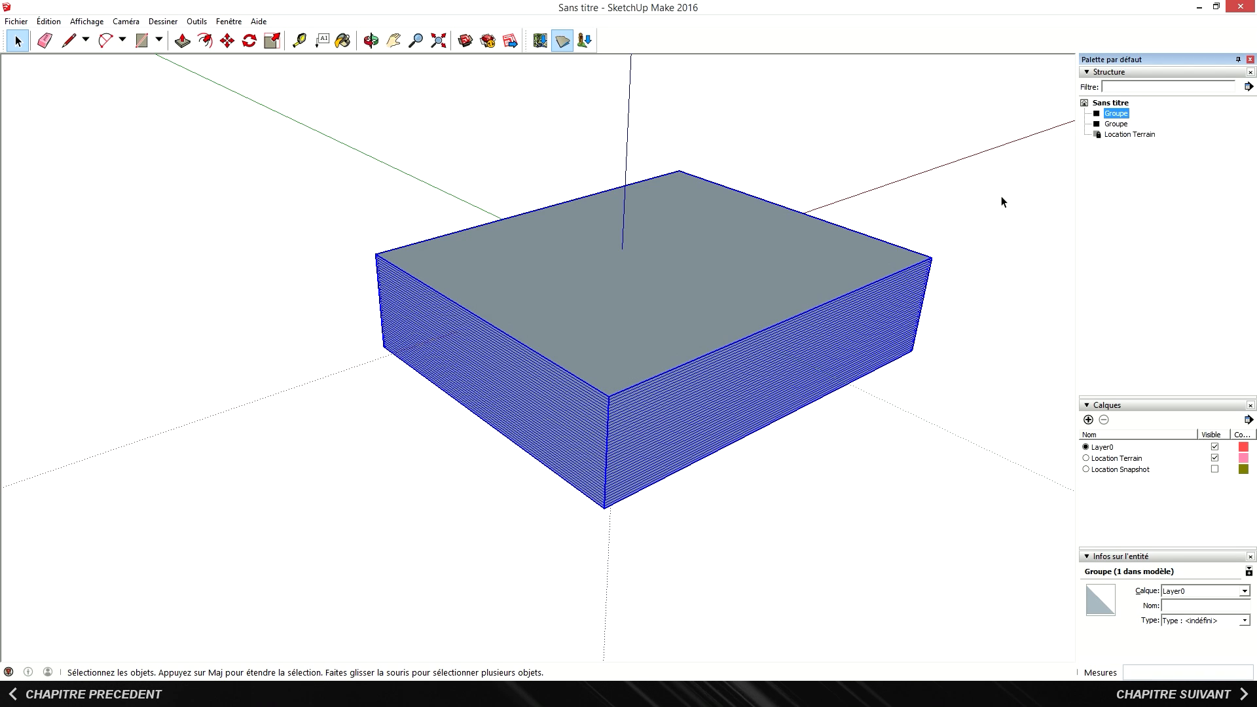
pyautogui.doubleClick(889, 250)
pyautogui.tripleClick(890, 252)
pyautogui.rightClick(894, 255)
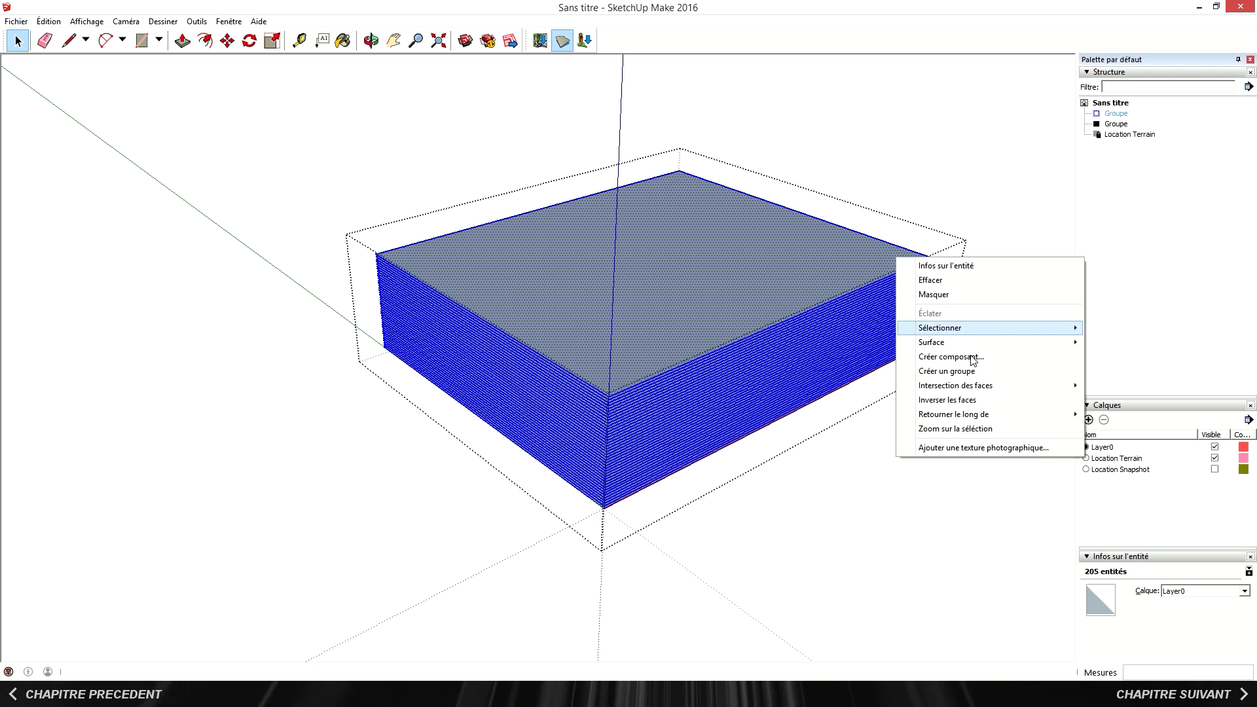
pyautogui.moveTo(982, 386)
pyautogui.click(1147, 400)
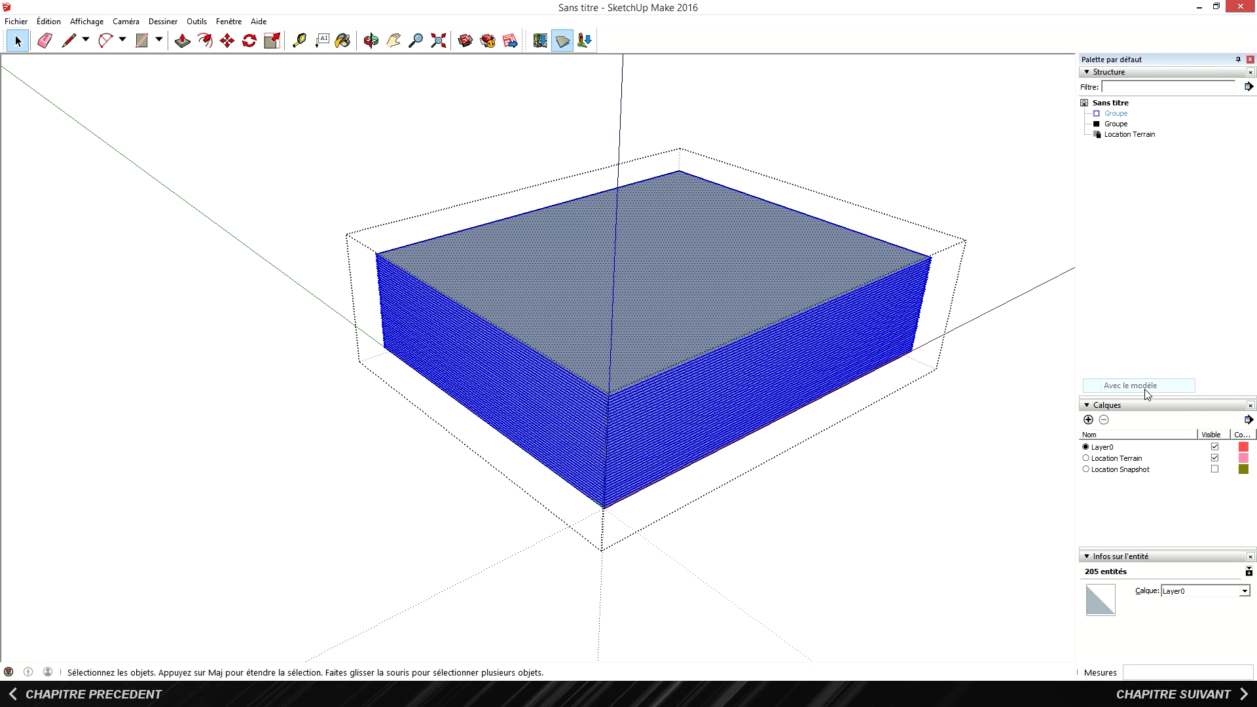
# Step: Delete the surplus planes and outer edges in the original group, leaving only its contour lines
pyautogui.moveTo(960, 383); pyautogui.dragTo(909, 235)
pyautogui.press('Delete')
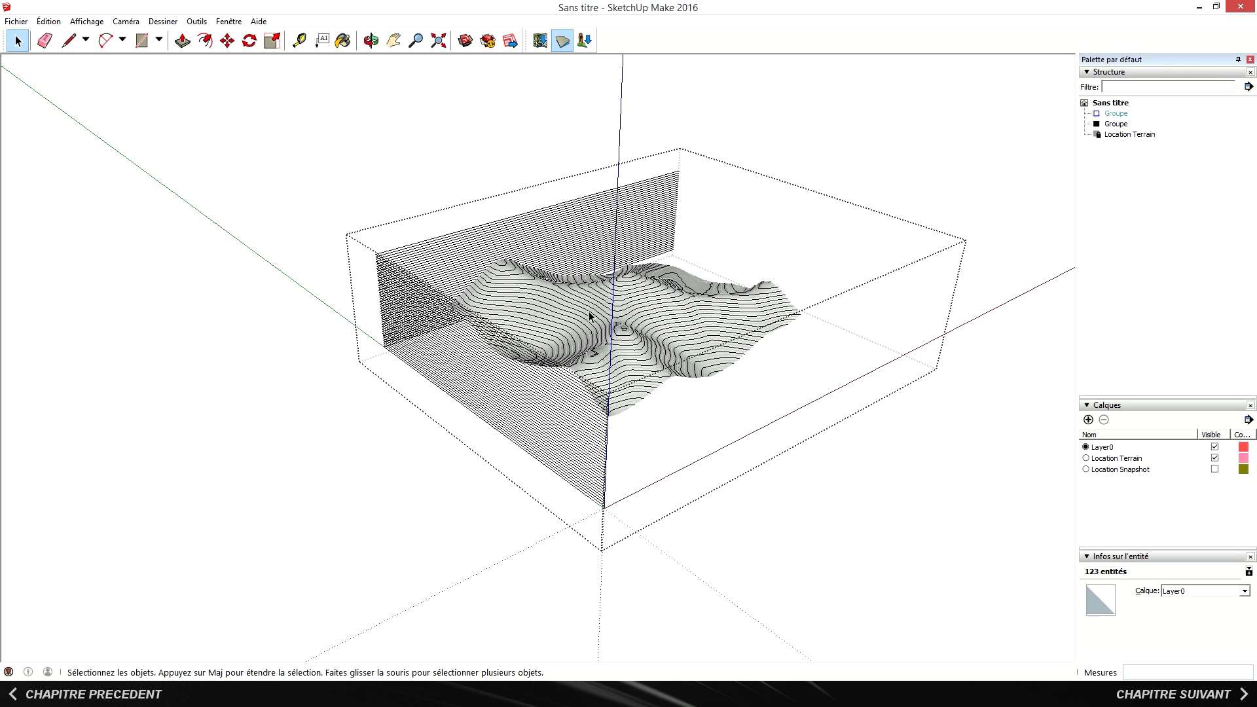
pyautogui.moveTo(322, 213); pyautogui.dragTo(321, 204)
pyautogui.press('Delete')
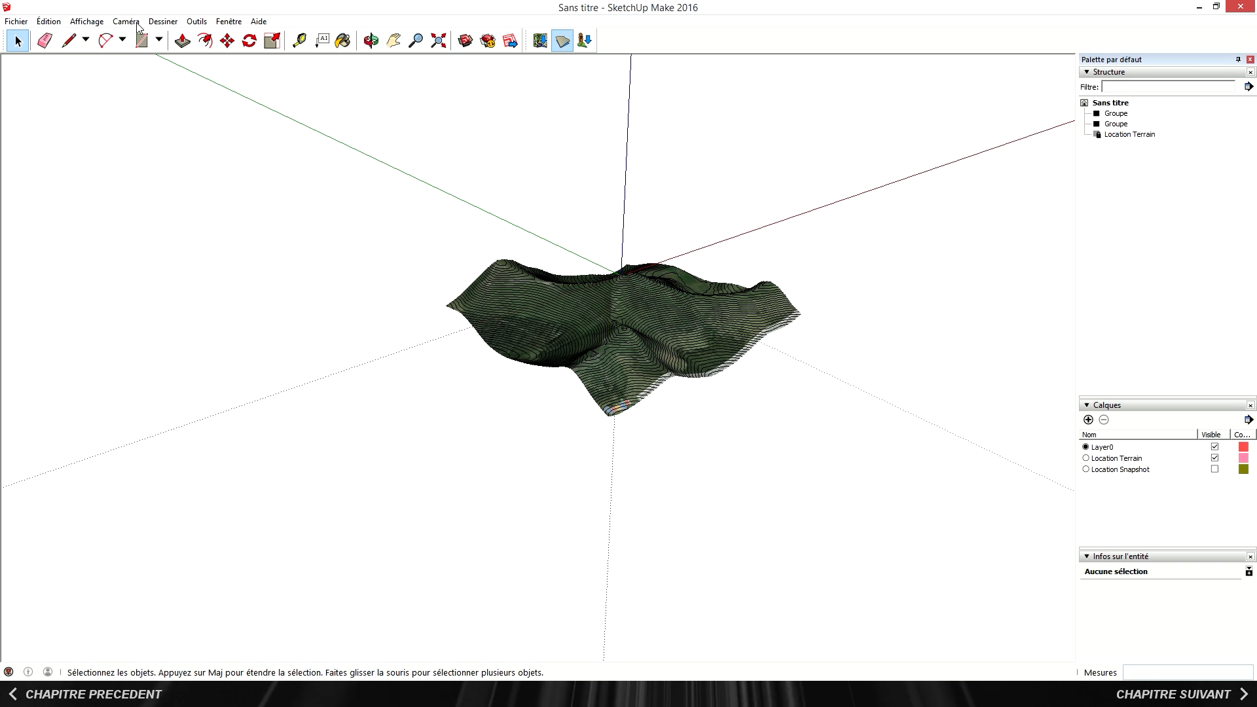
# Step: Set the camera to parallel projection in the standard top view, fitted to the model's extents
pyautogui.click(126, 21)
pyautogui.click(159, 84)
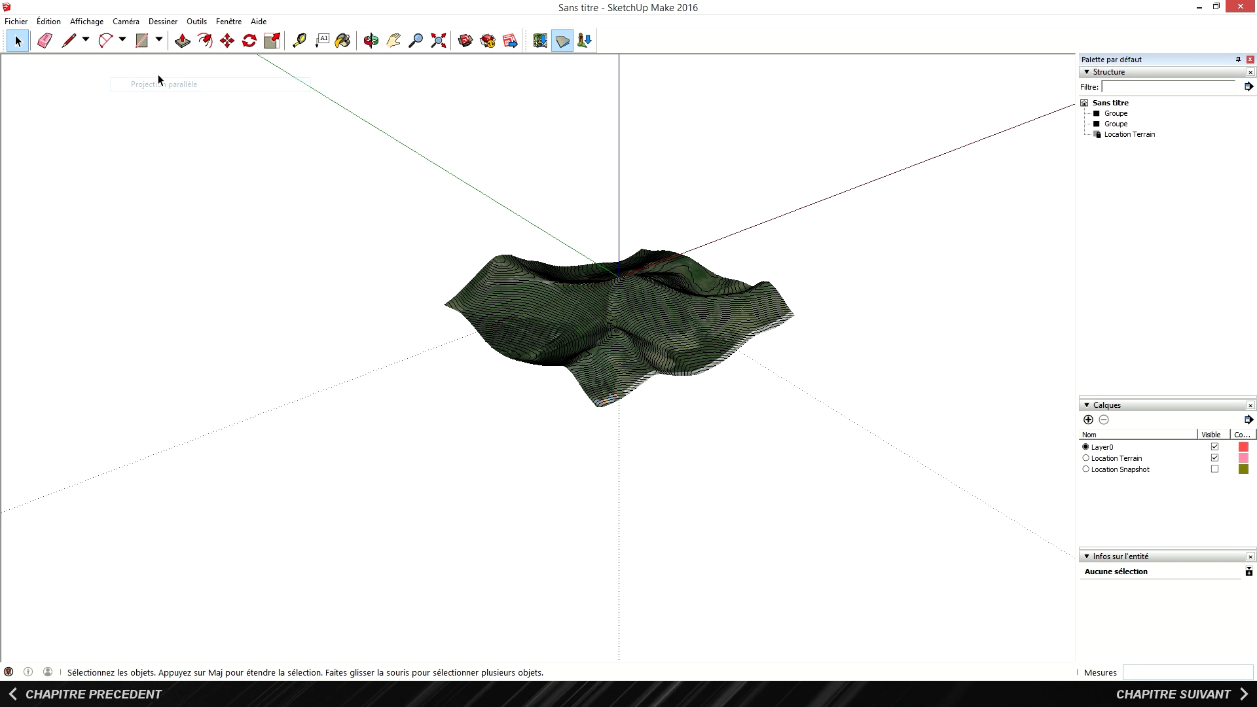
pyautogui.click(126, 21)
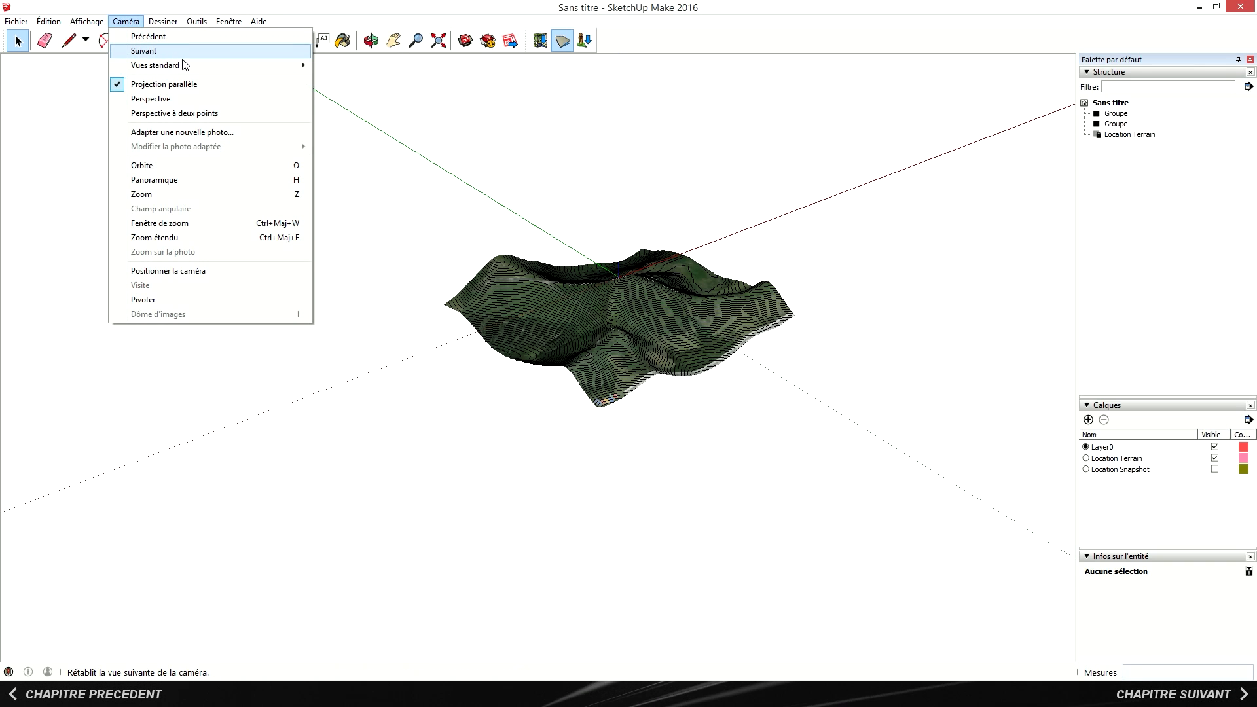
pyautogui.moveTo(264, 68)
pyautogui.click(341, 65)
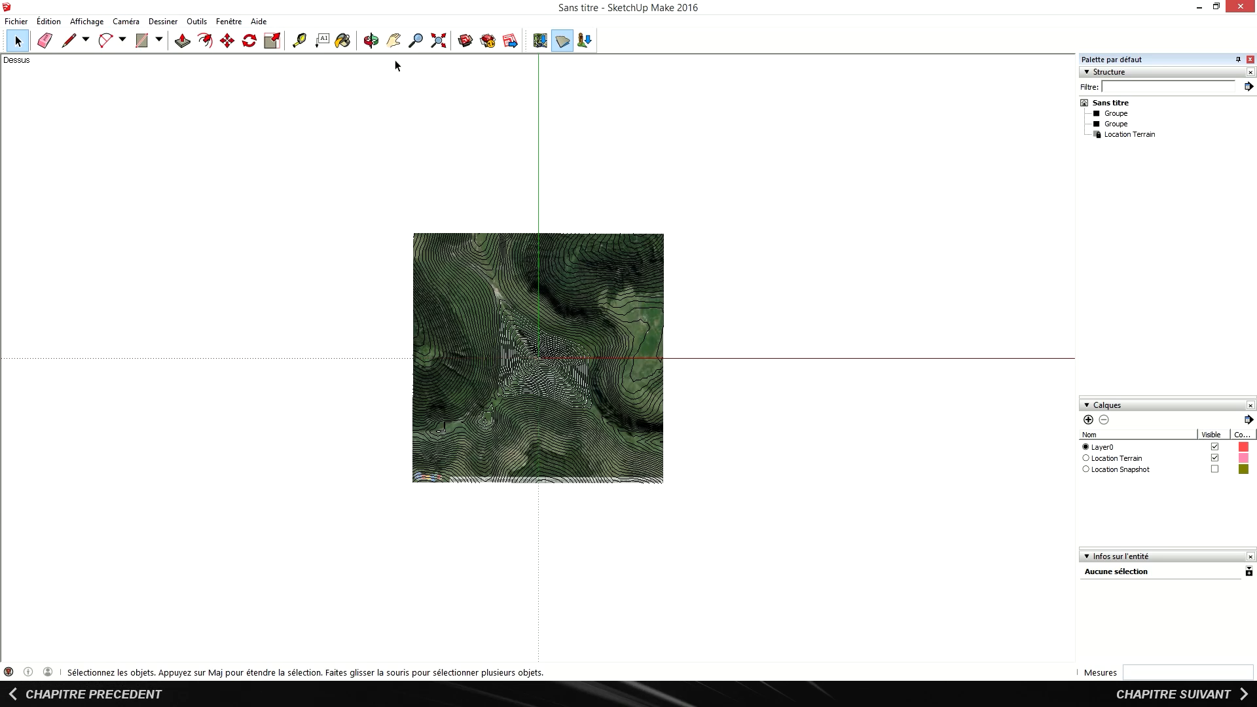
pyautogui.click(438, 41)
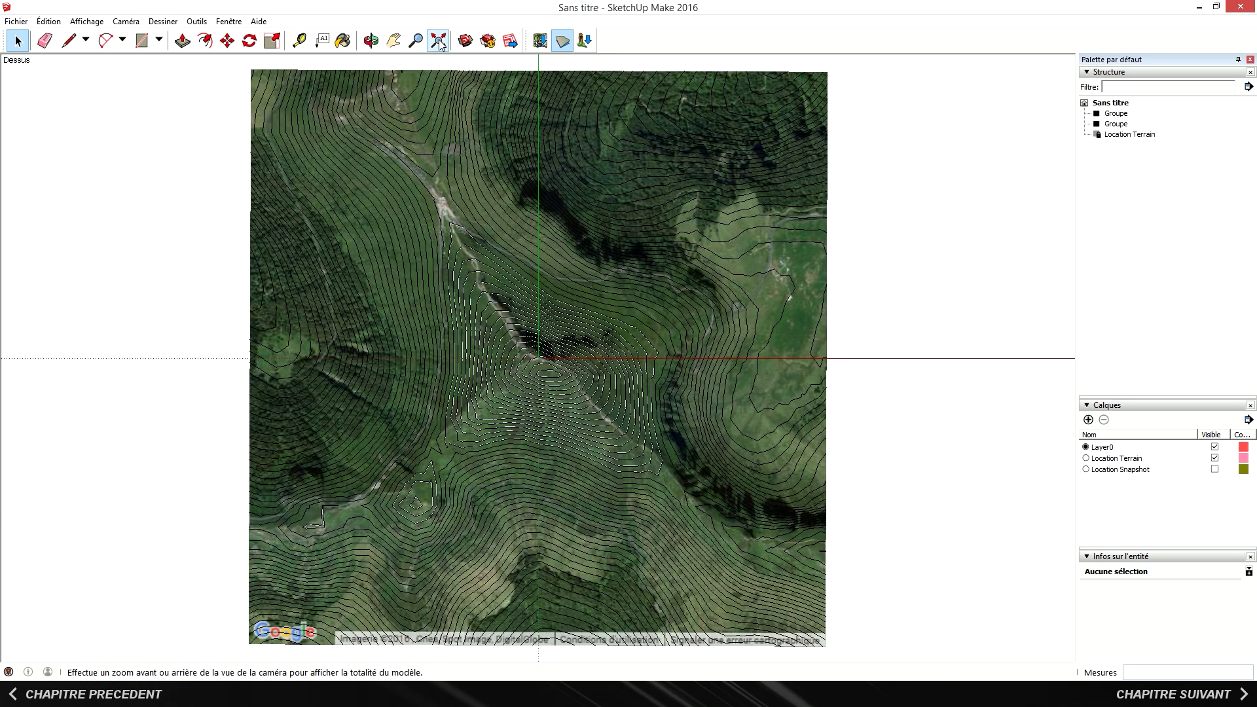
# Step: Hide the Location Terrain layer and convert both contour-line groups into components
pyautogui.click(1214, 458)
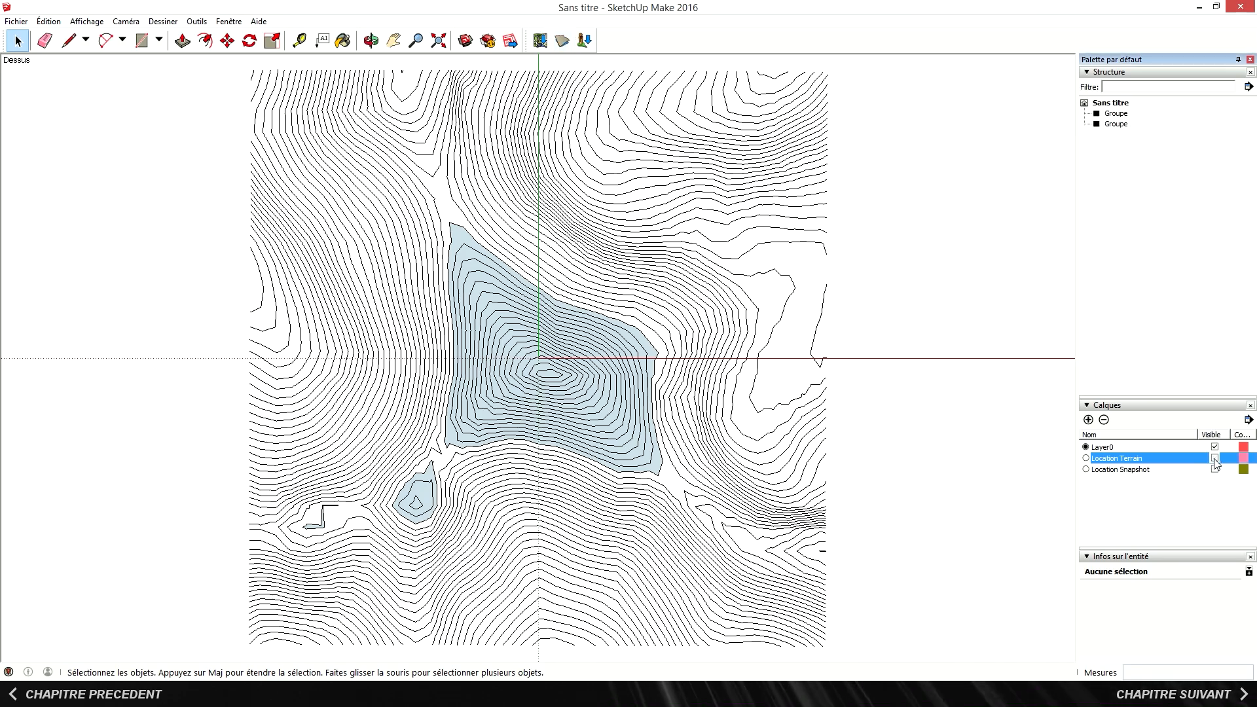
pyautogui.rightClick(1128, 115)
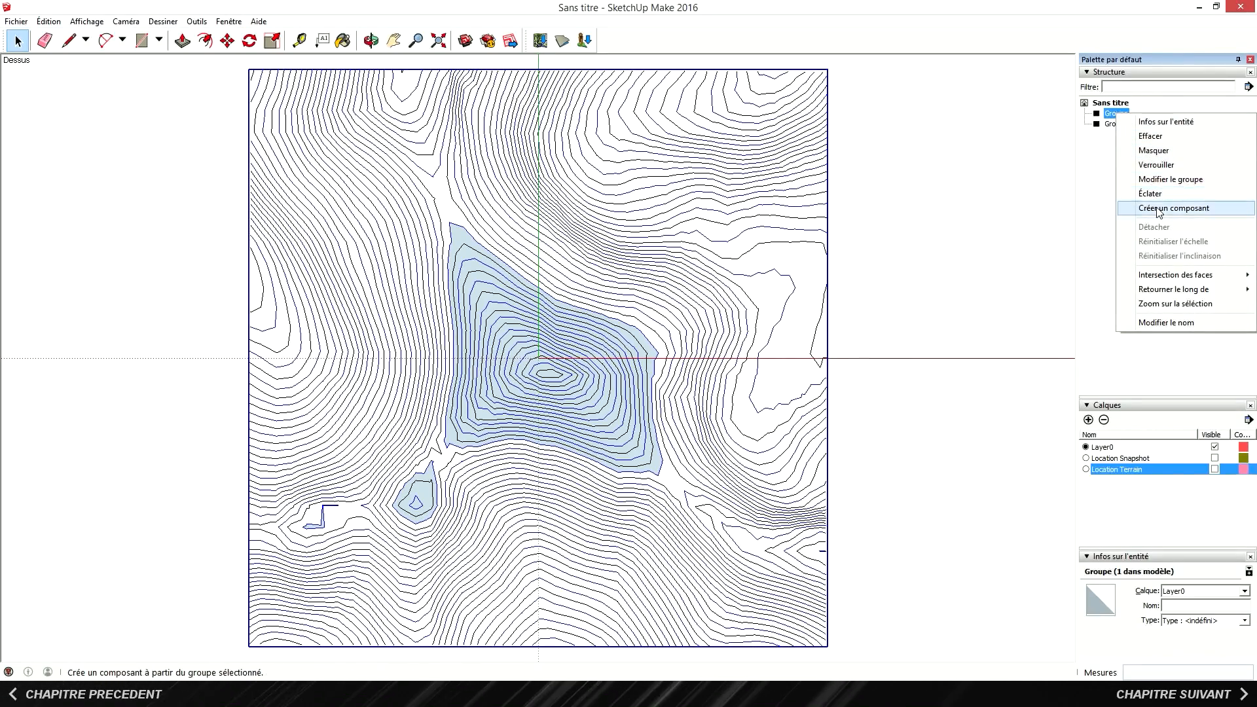
pyautogui.click(1161, 209)
pyautogui.rightClick(1116, 124)
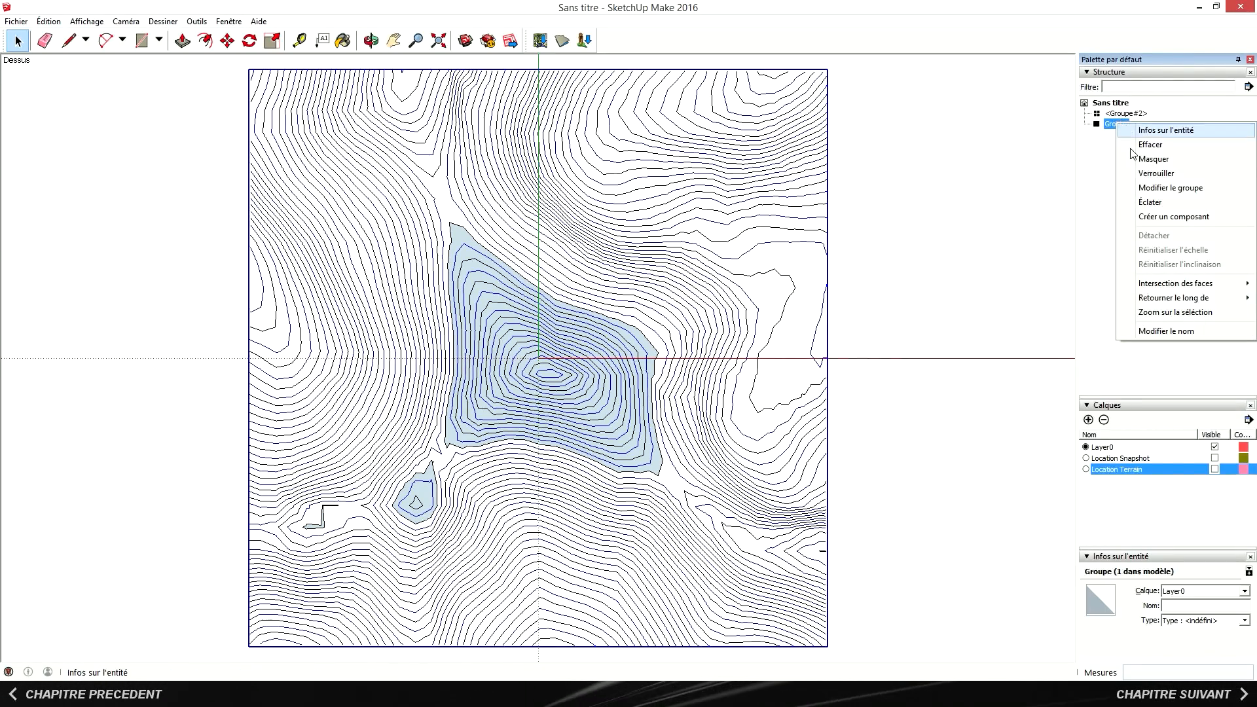
pyautogui.click(1154, 216)
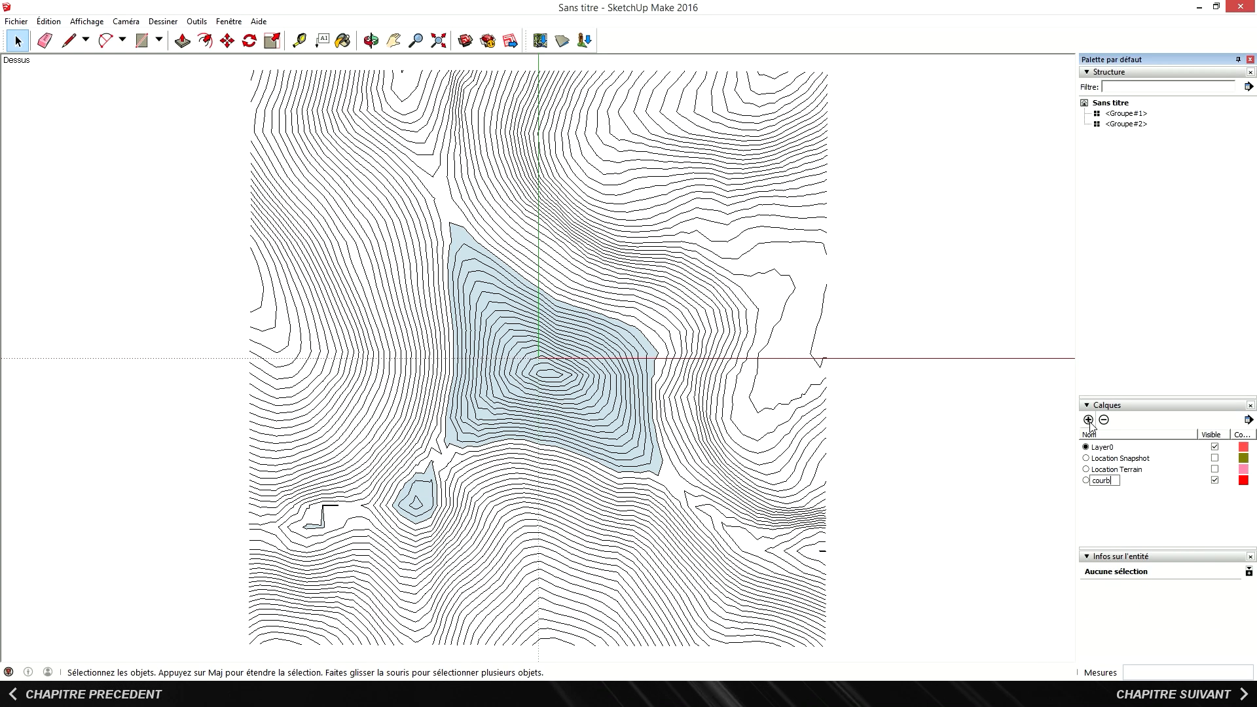
# Step: Add two new layers named courbes_01 and courbes_02
pyautogui.write('_01')
pyautogui.press('Return')
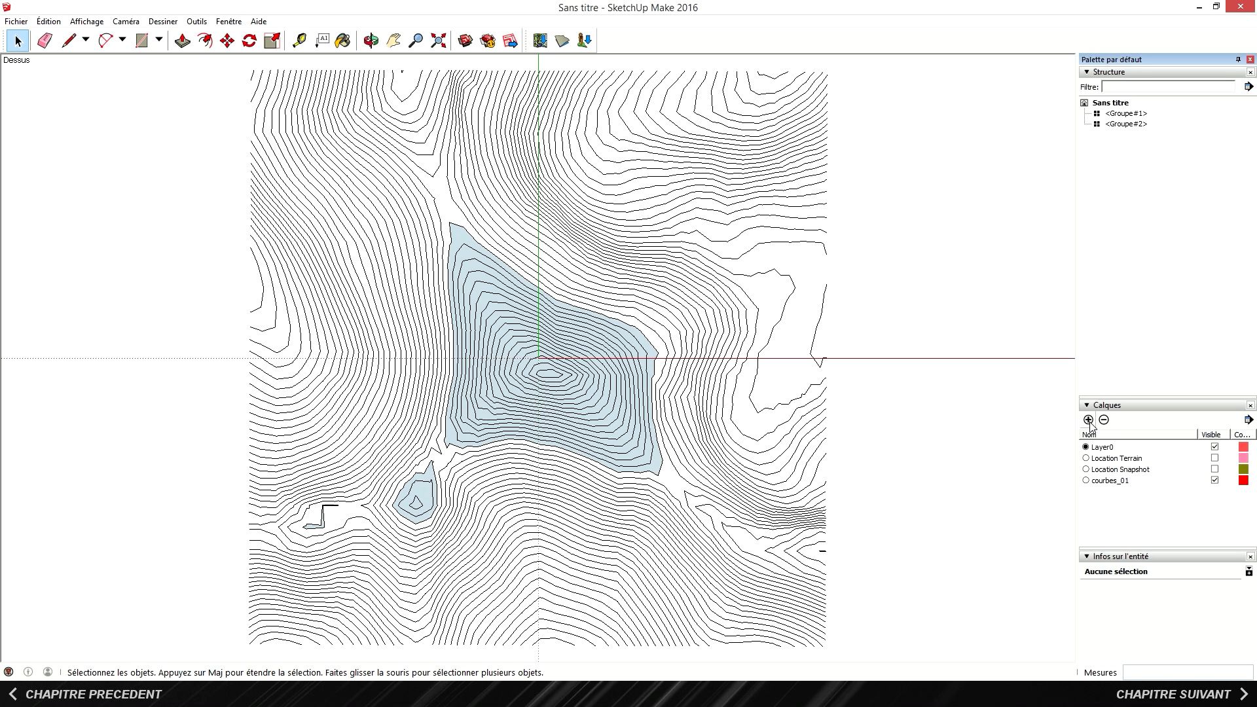
pyautogui.write('co')
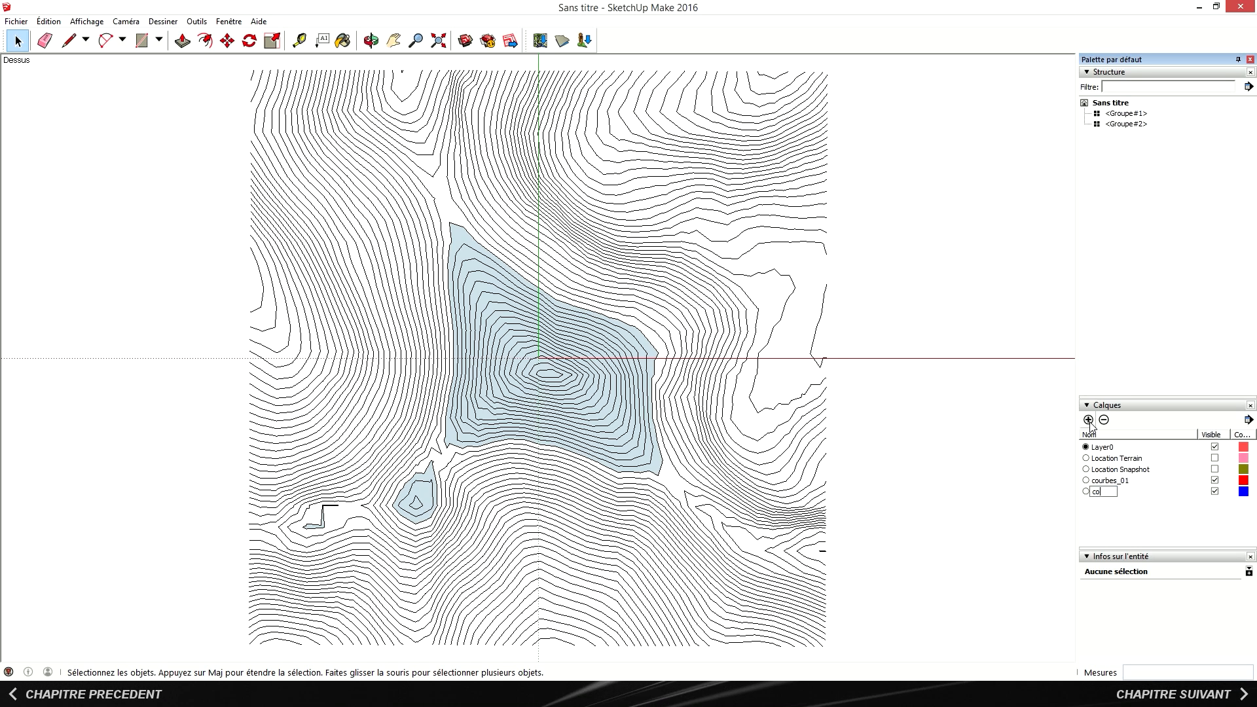
pyautogui.write('urbes_0')
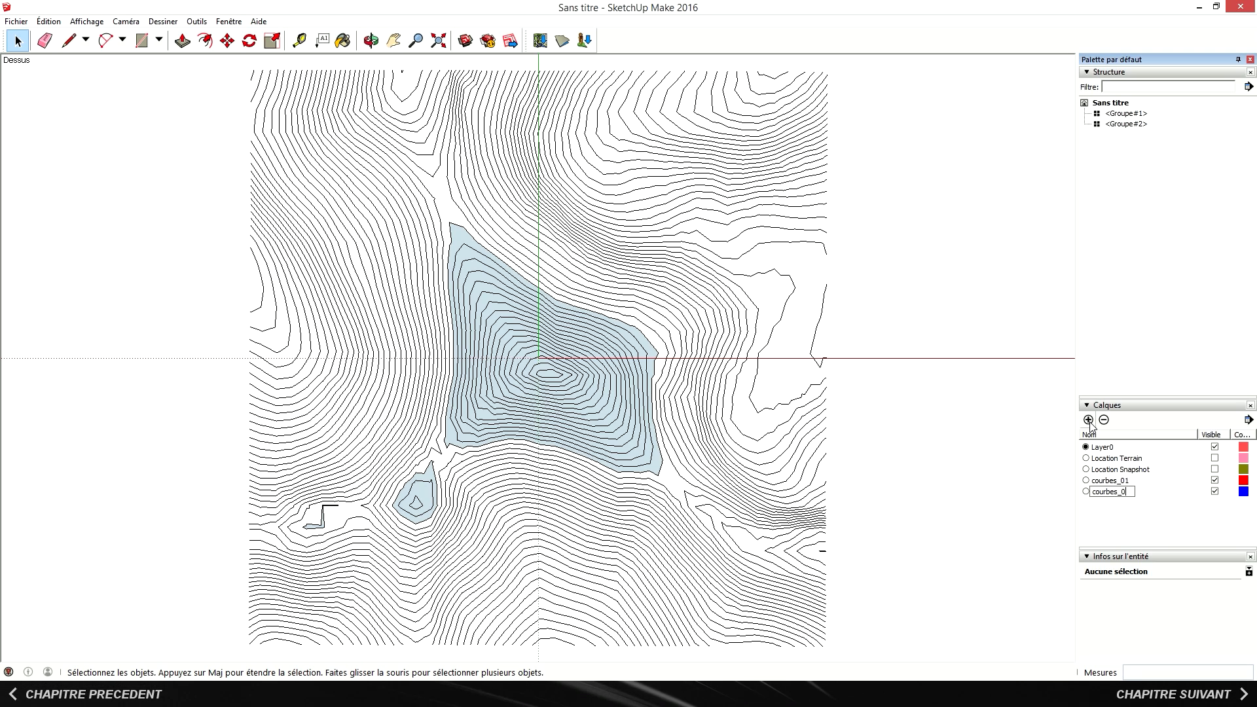
pyautogui.write('2')
pyautogui.press('Return')
pyautogui.click(1111, 447)
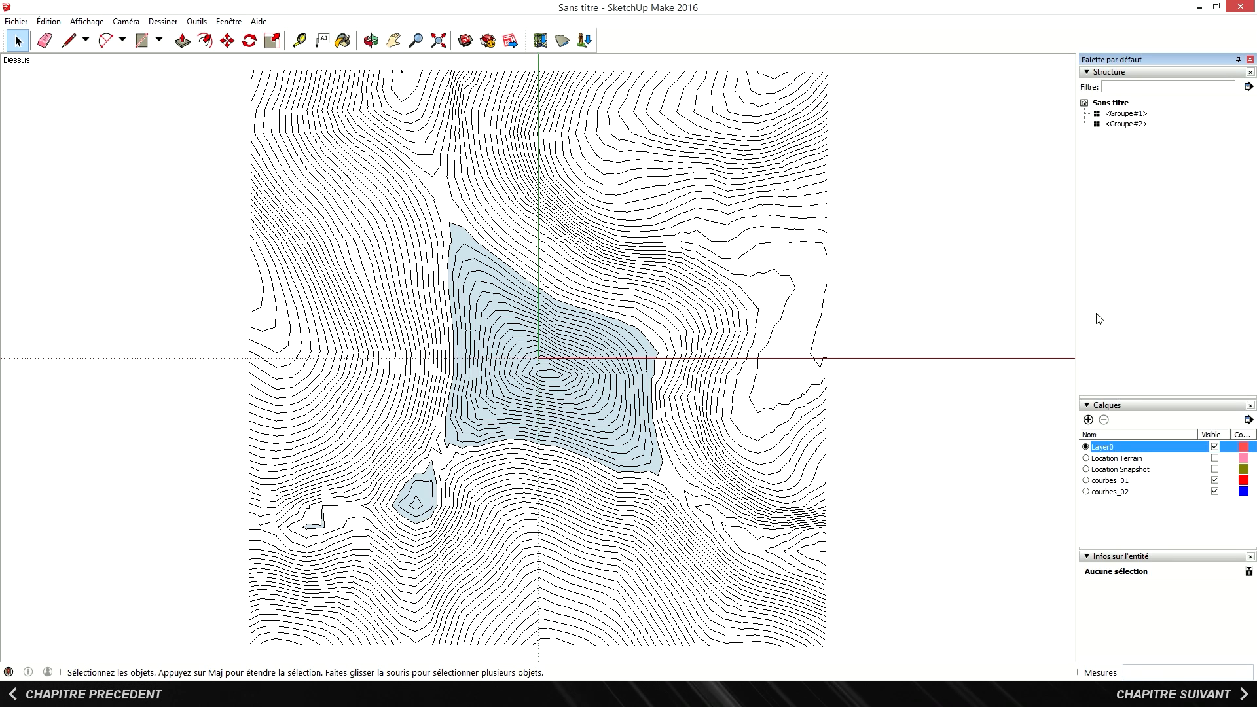
# Step: Assign the Groupe#1 component to layer courbes_01 and the Groupe#2 component to layer courbes_02
pyautogui.click(1142, 116)
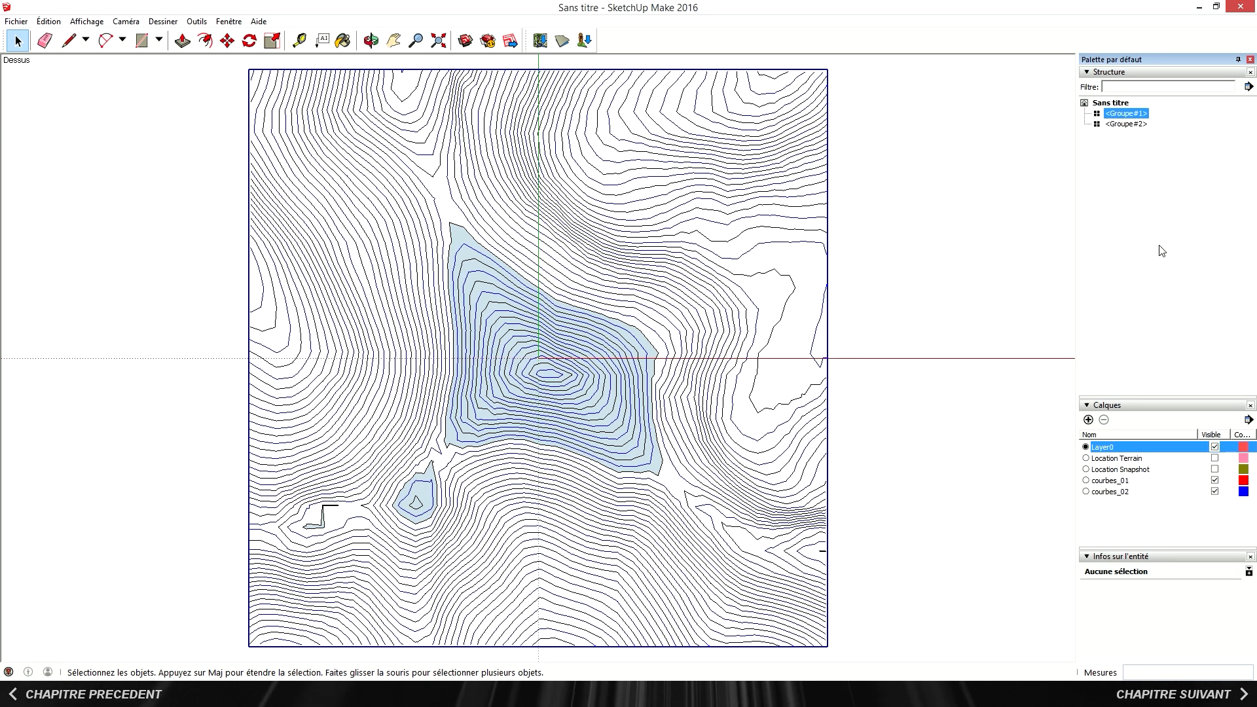
pyautogui.click(1202, 591)
pyautogui.click(1192, 611)
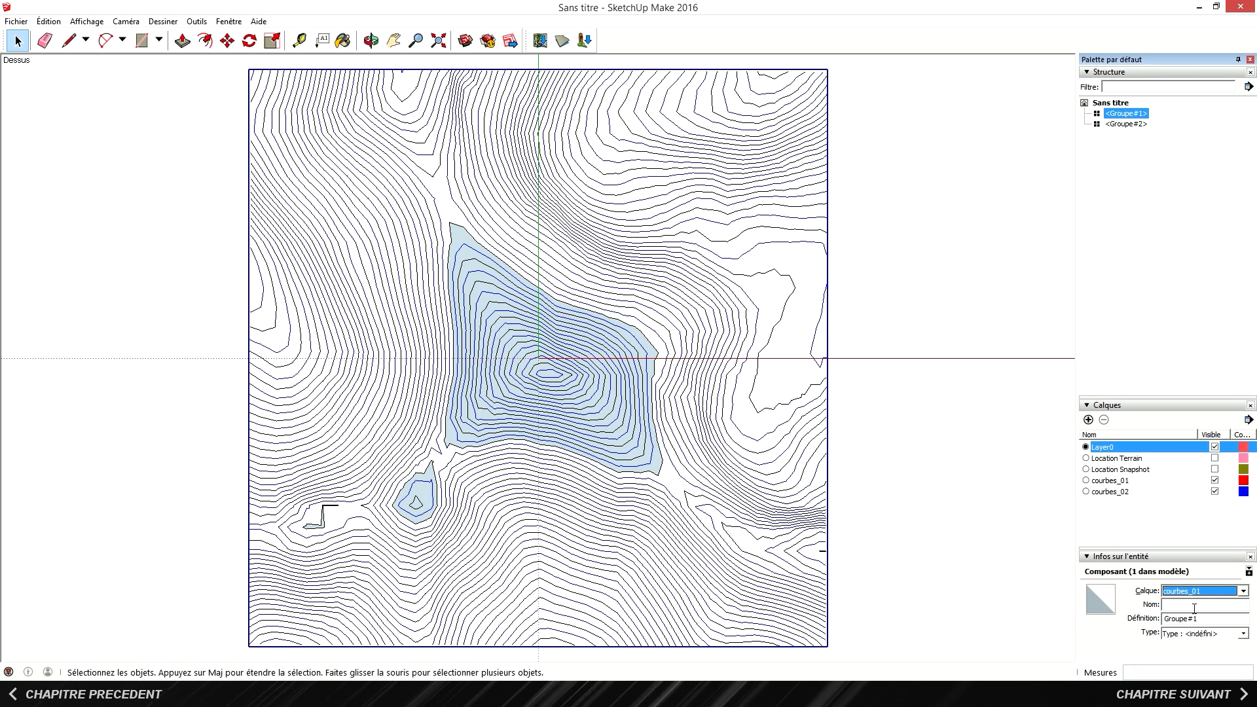
pyautogui.click(1130, 124)
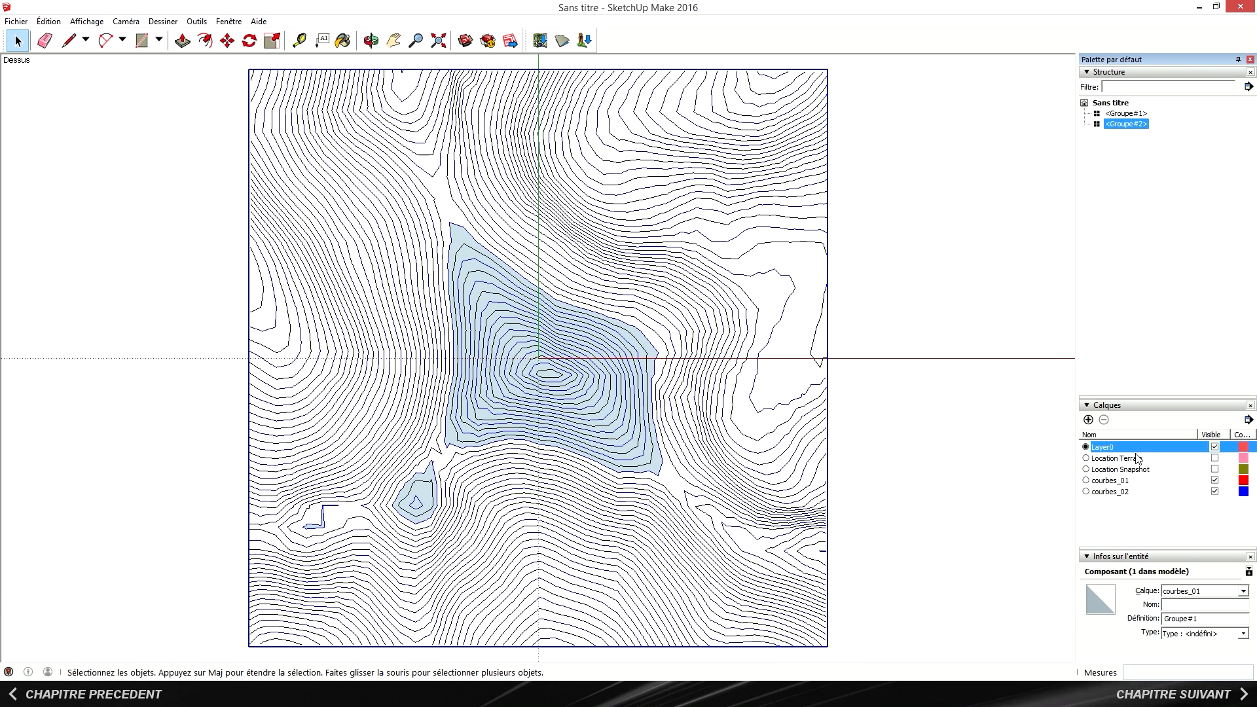
pyautogui.click(1176, 592)
pyautogui.click(1187, 620)
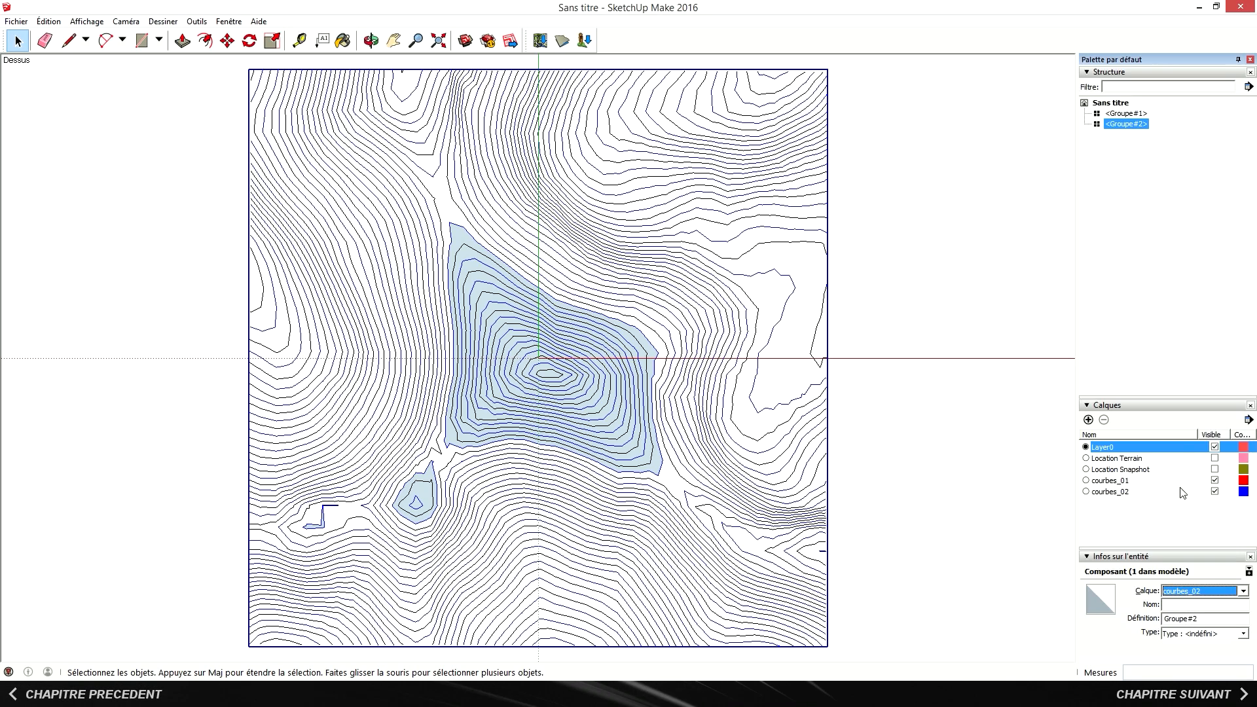
pyautogui.click(957, 256)
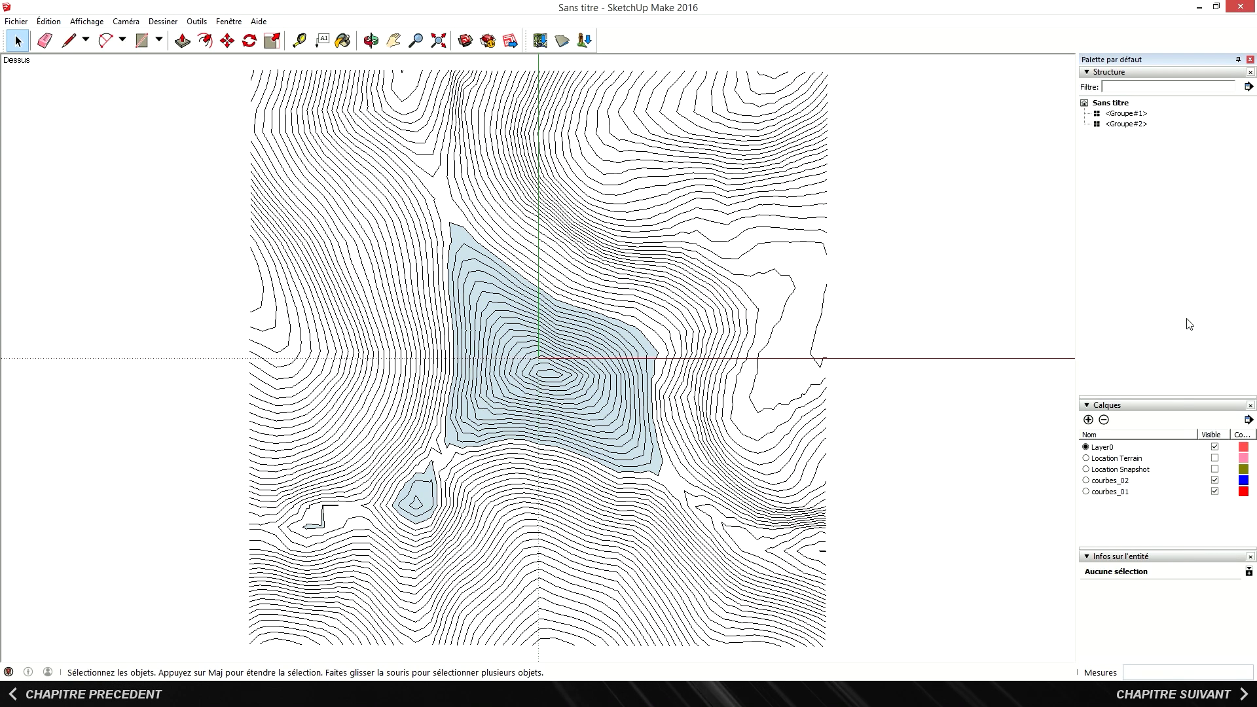
# Step: Hide both contour layers and place guide lines 1810000 mm from the green axis and from the red axis
pyautogui.click(1215, 480)
pyautogui.click(1215, 491)
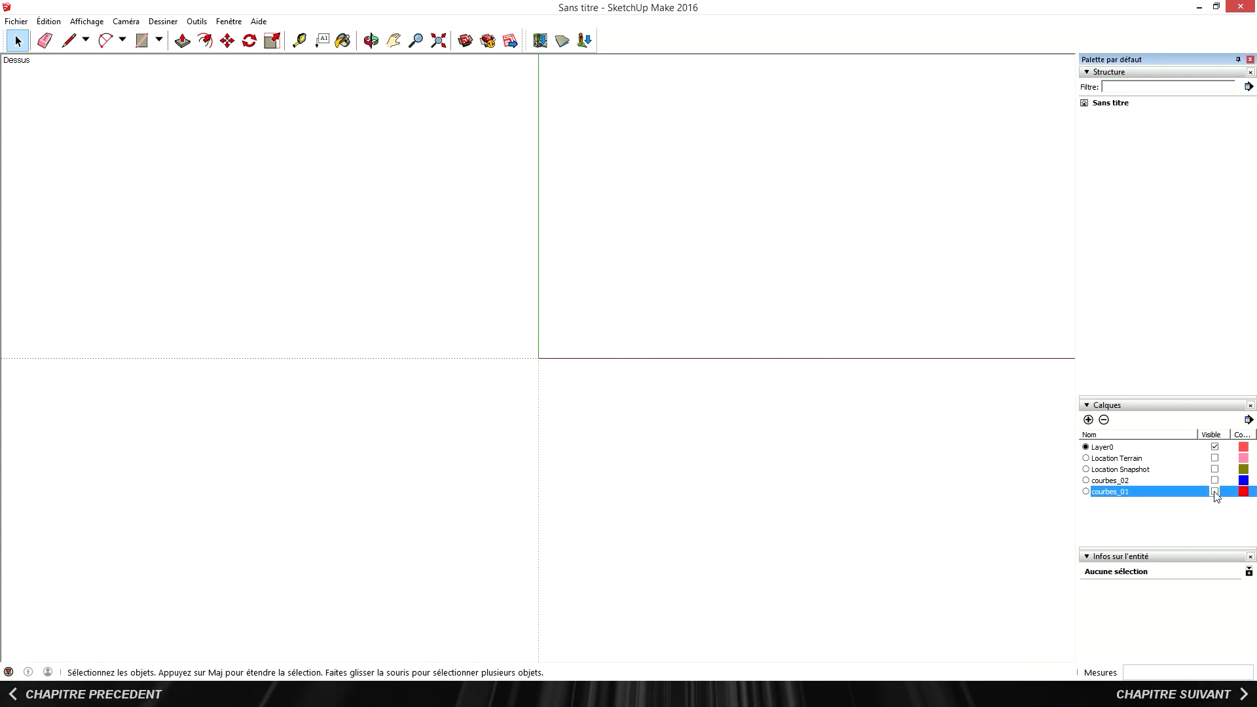
pyautogui.click(300, 40)
pyautogui.click(303, 44)
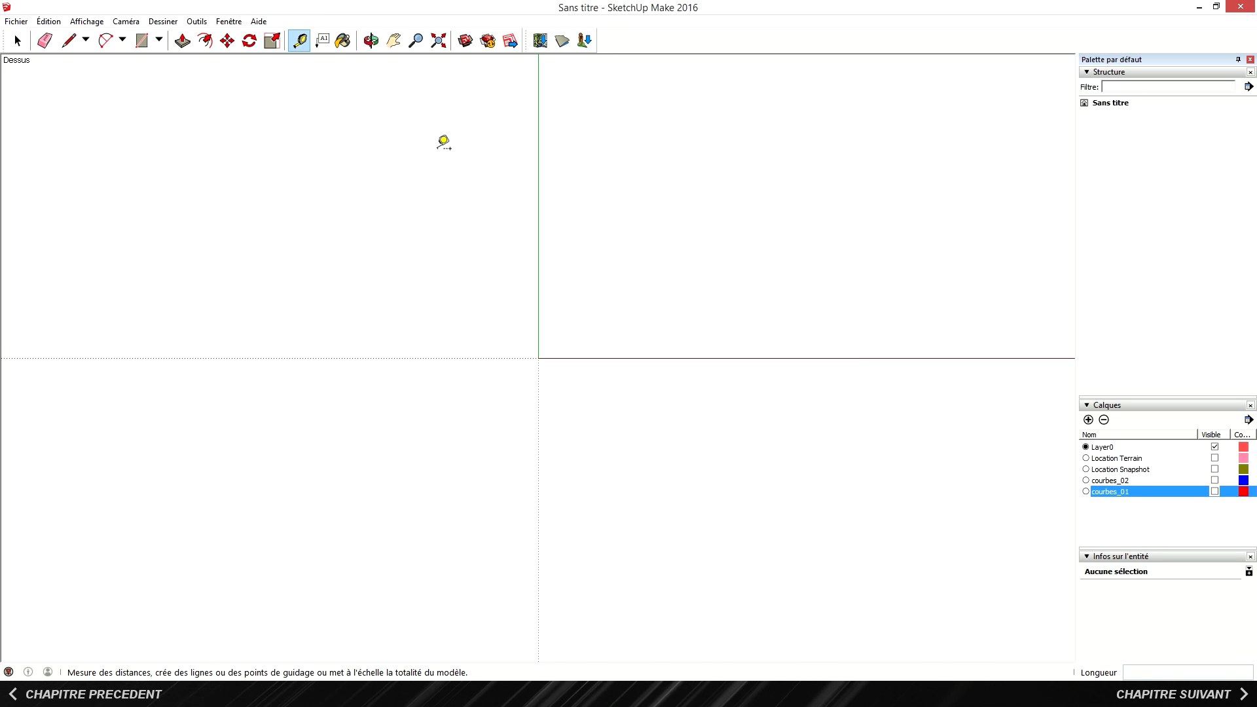
pyautogui.click(538, 242)
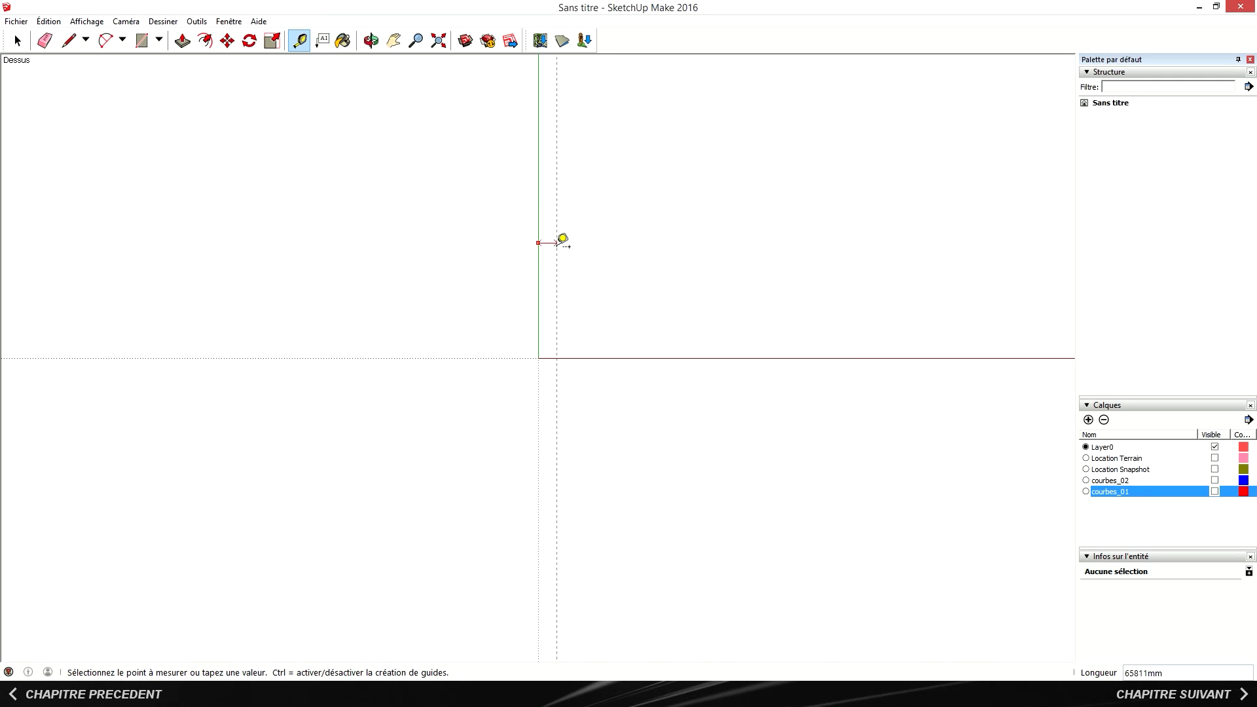
pyautogui.click(557, 242)
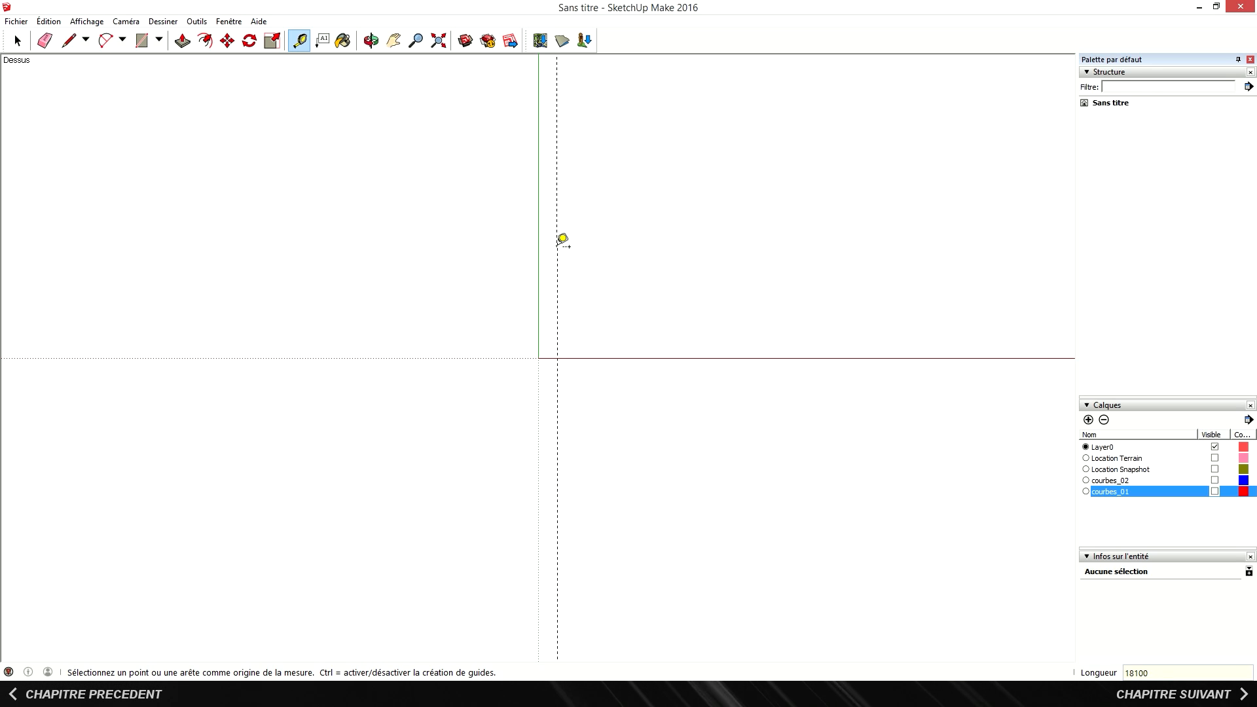
pyautogui.click(558, 358)
pyautogui.click(565, 336)
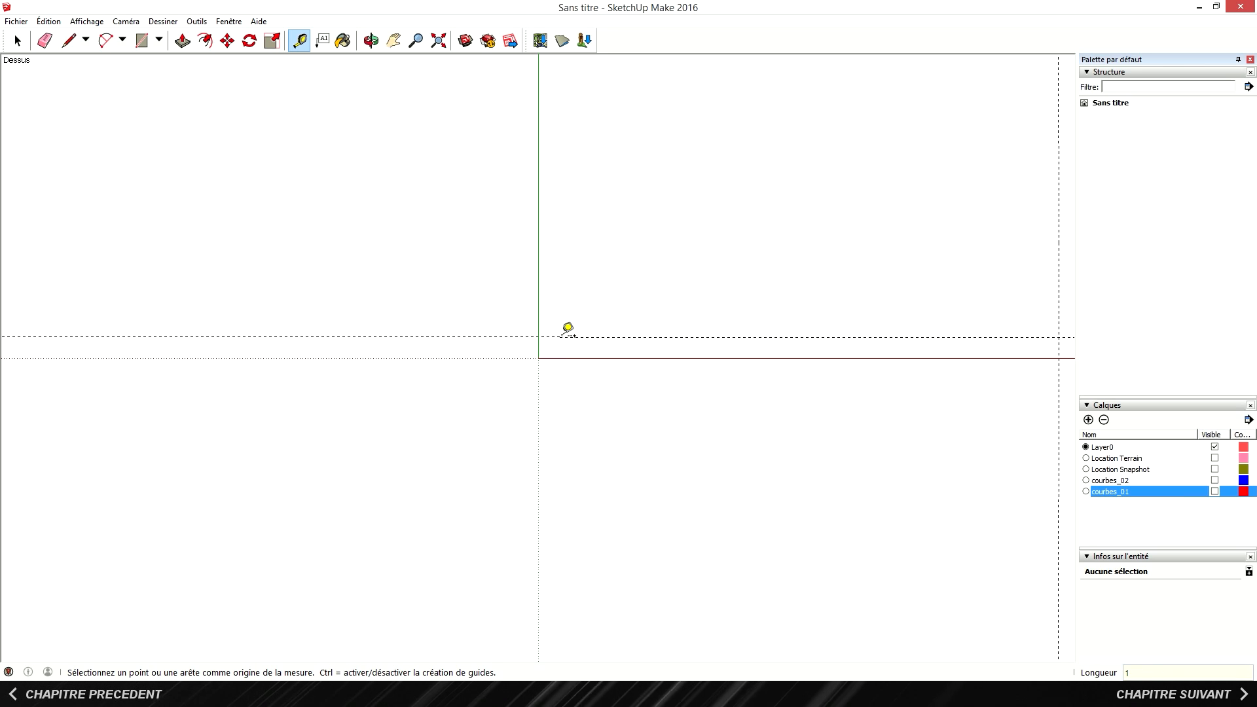
pyautogui.write('1810000')
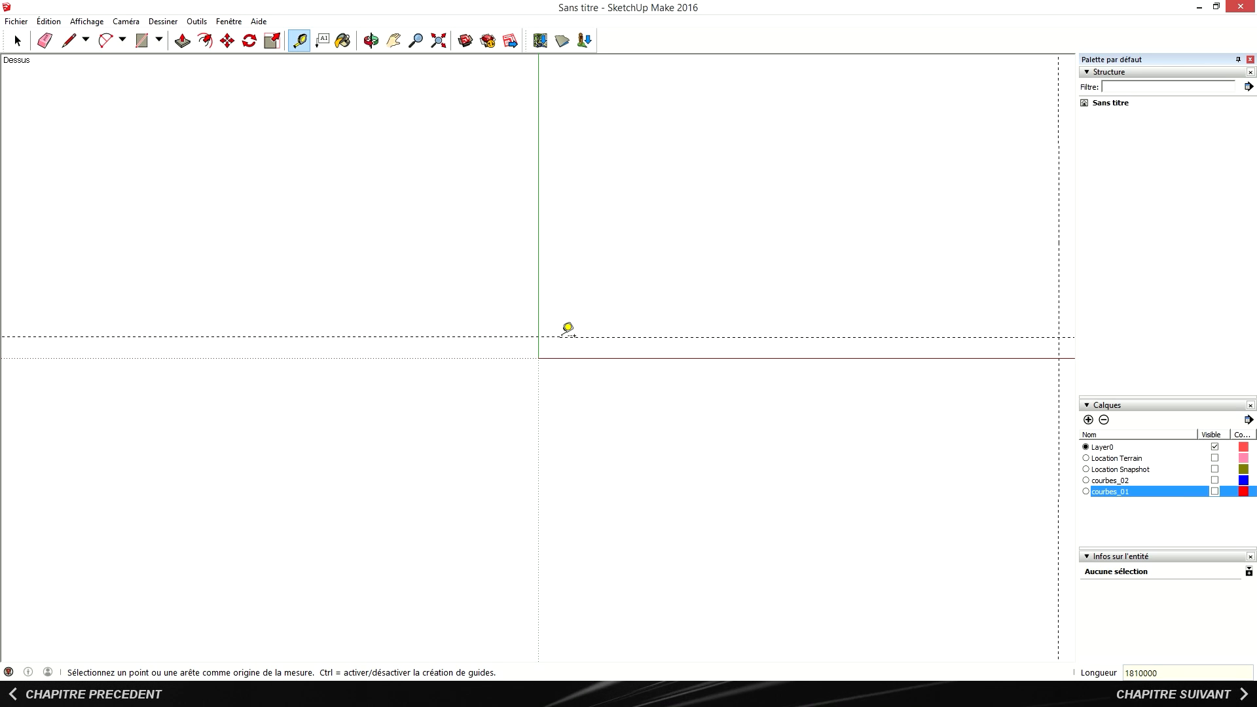
pyautogui.scroll(-2, 563, 328)
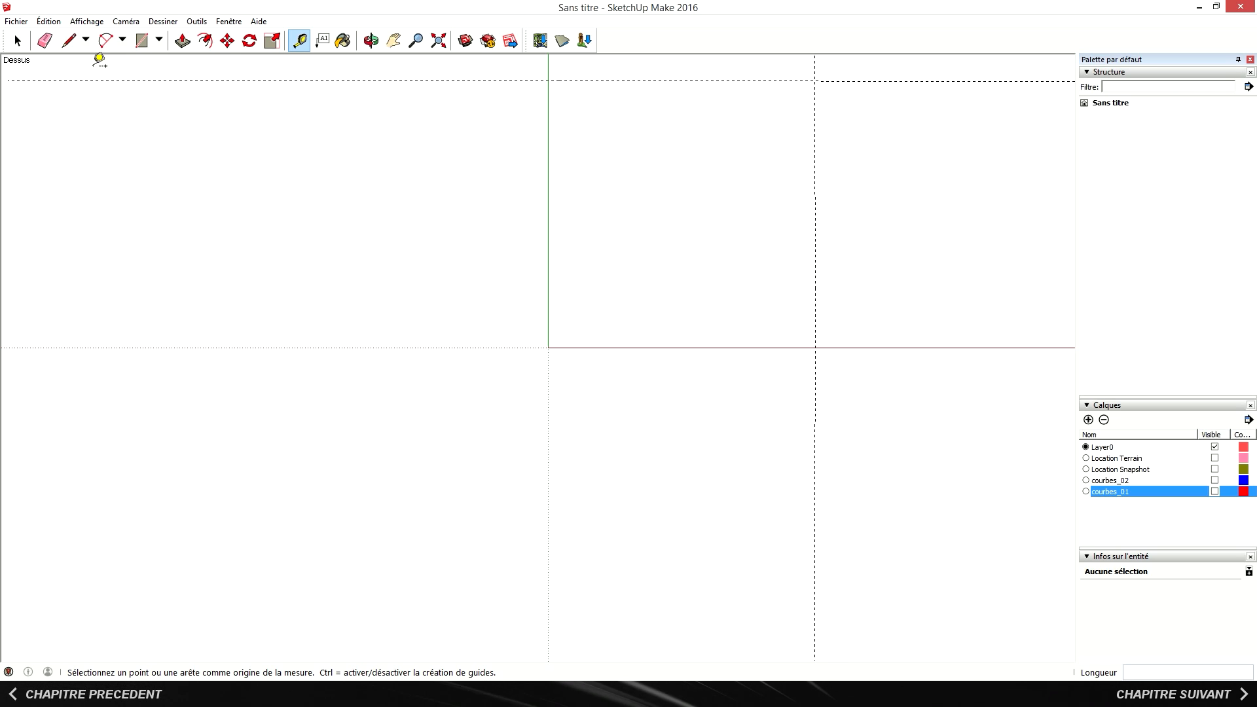
# Step: Draw a 1810000 mm square from the origin to the guides' intersection and add a diagonal line across it
pyautogui.click(142, 42)
pyautogui.click(548, 347)
pyautogui.click(815, 81)
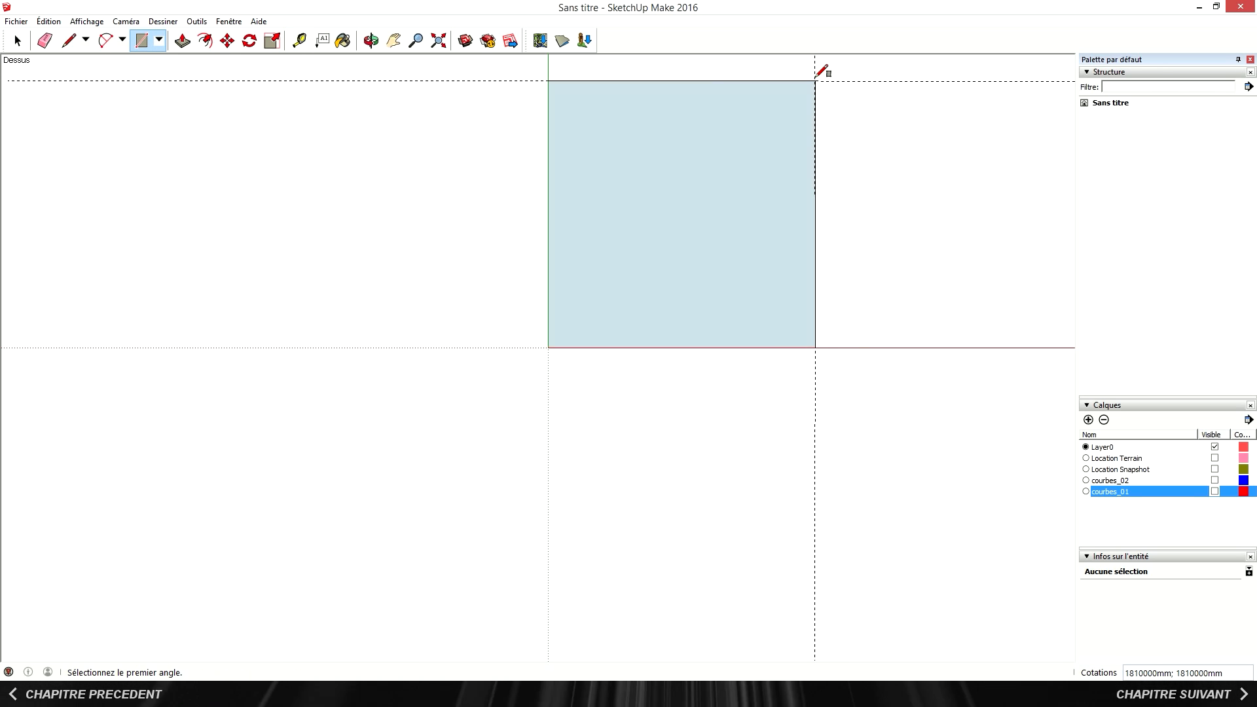
pyautogui.press('l')
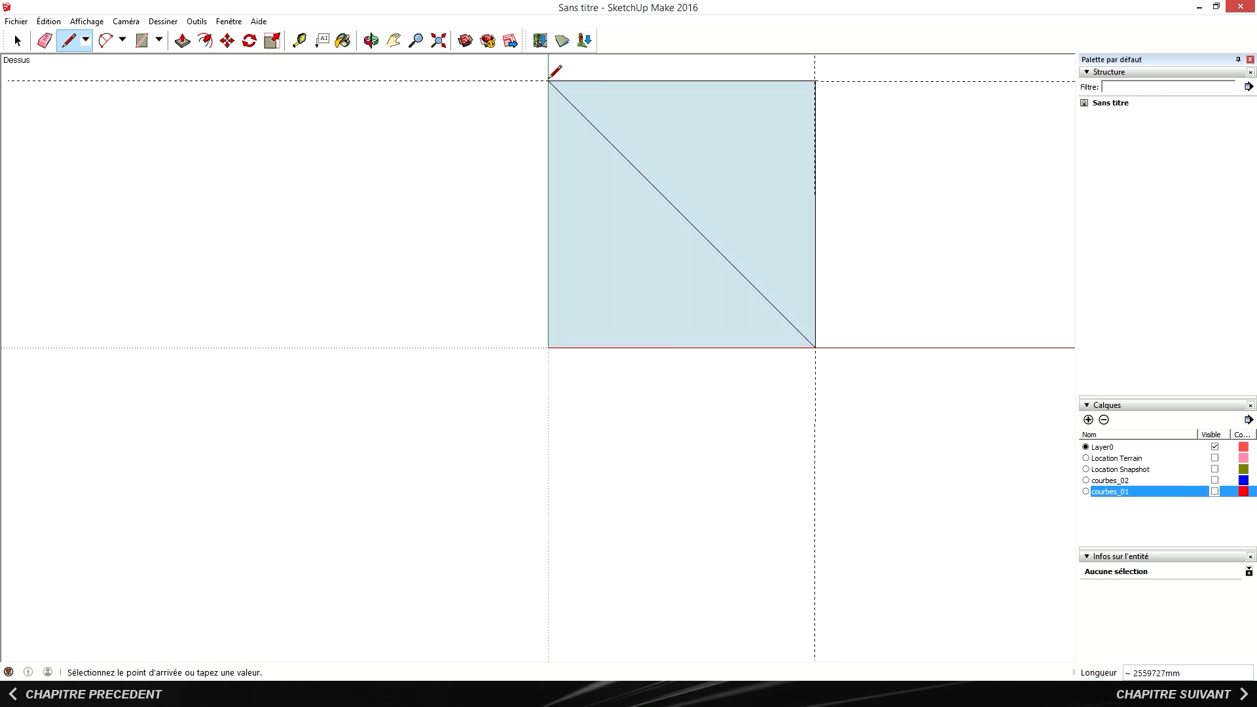
# Step: Move the whole square with its guides so that the diagonal's midpoint sits on the origin
pyautogui.press('space')
pyautogui.tripleClick(678, 179)
pyautogui.press('m')
pyautogui.click(684, 216)
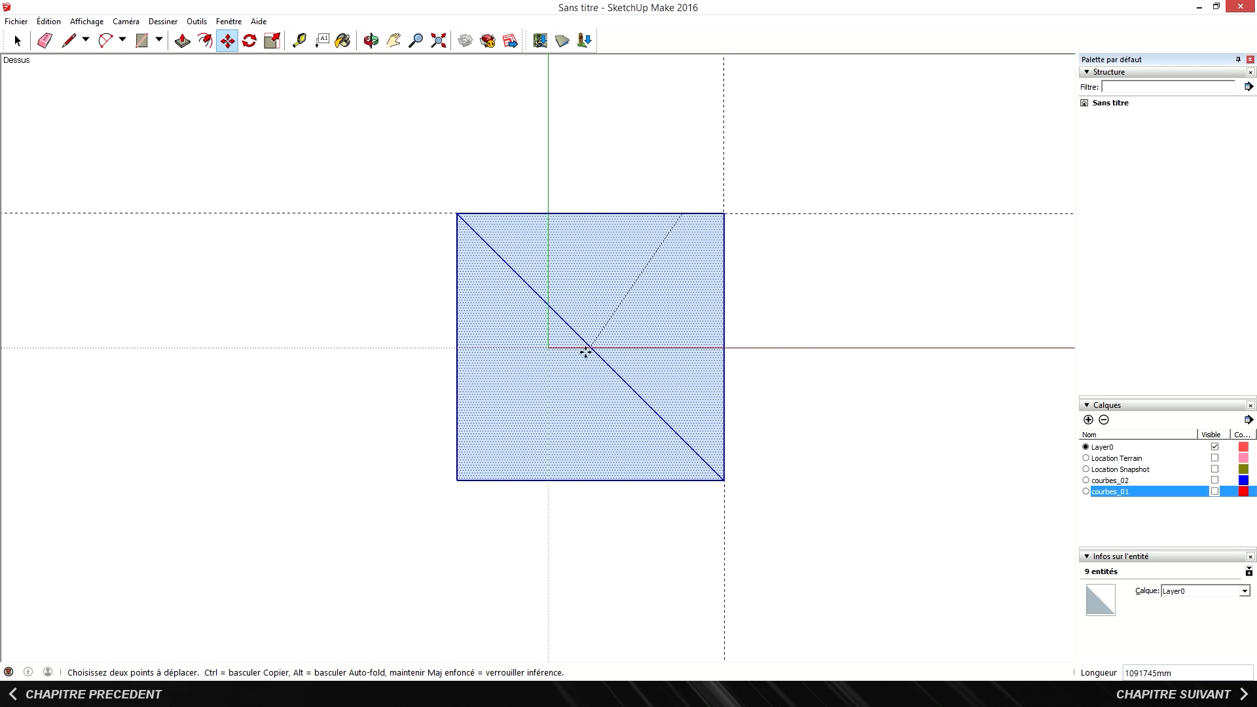
pyautogui.click(548, 348)
# Step: Erase the square's diagonal and delete its face, keeping only the four outline edges
pyautogui.press('space')
pyautogui.press('e')
pyautogui.click(550, 349)
pyautogui.press('space')
pyautogui.click(558, 328)
pyautogui.press('Delete')
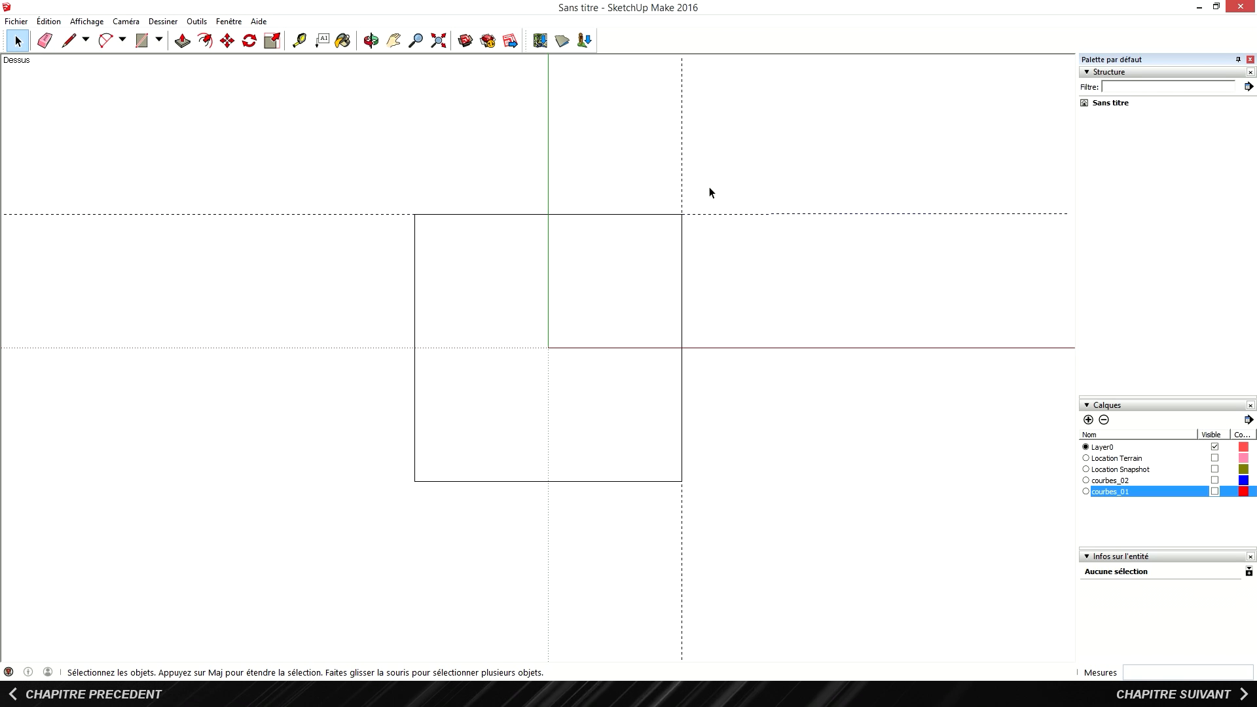
# Step: Turn the square's four edges into a component named cadre
pyautogui.tripleClick(655, 214)
pyautogui.rightClick(651, 216)
pyautogui.click(705, 314)
pyautogui.write('ca')
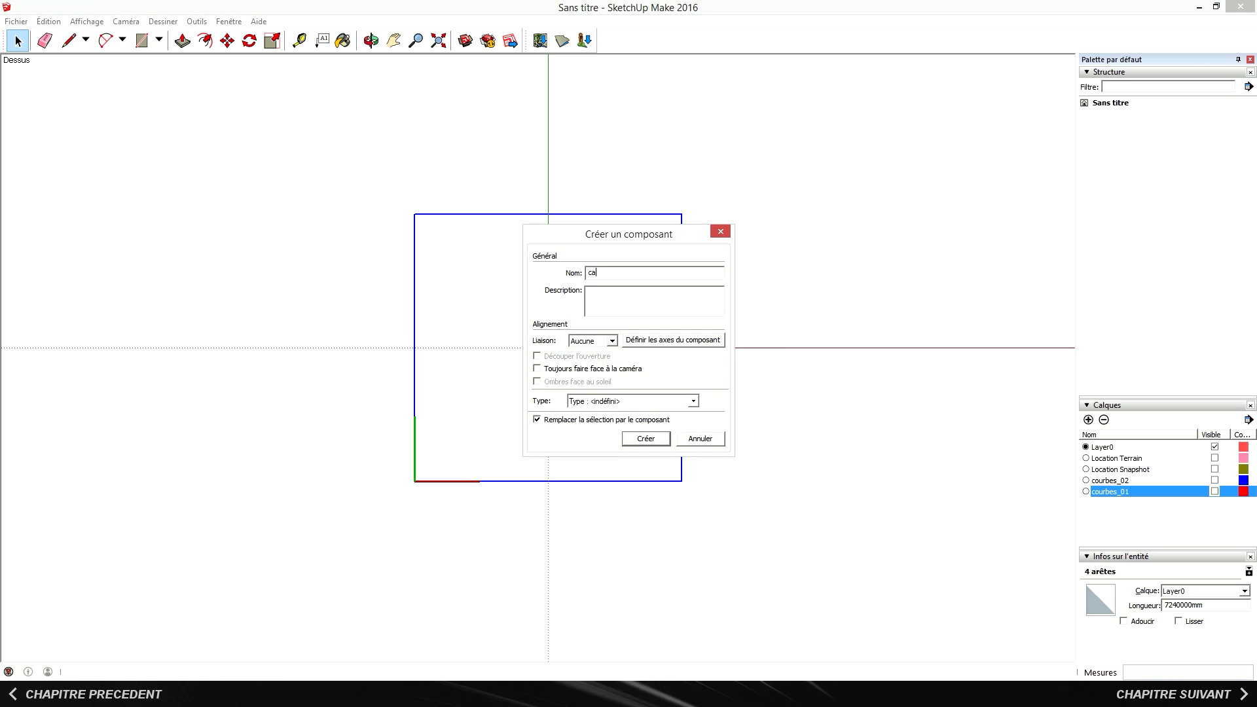
pyautogui.write('dre')
pyautogui.press('Return')
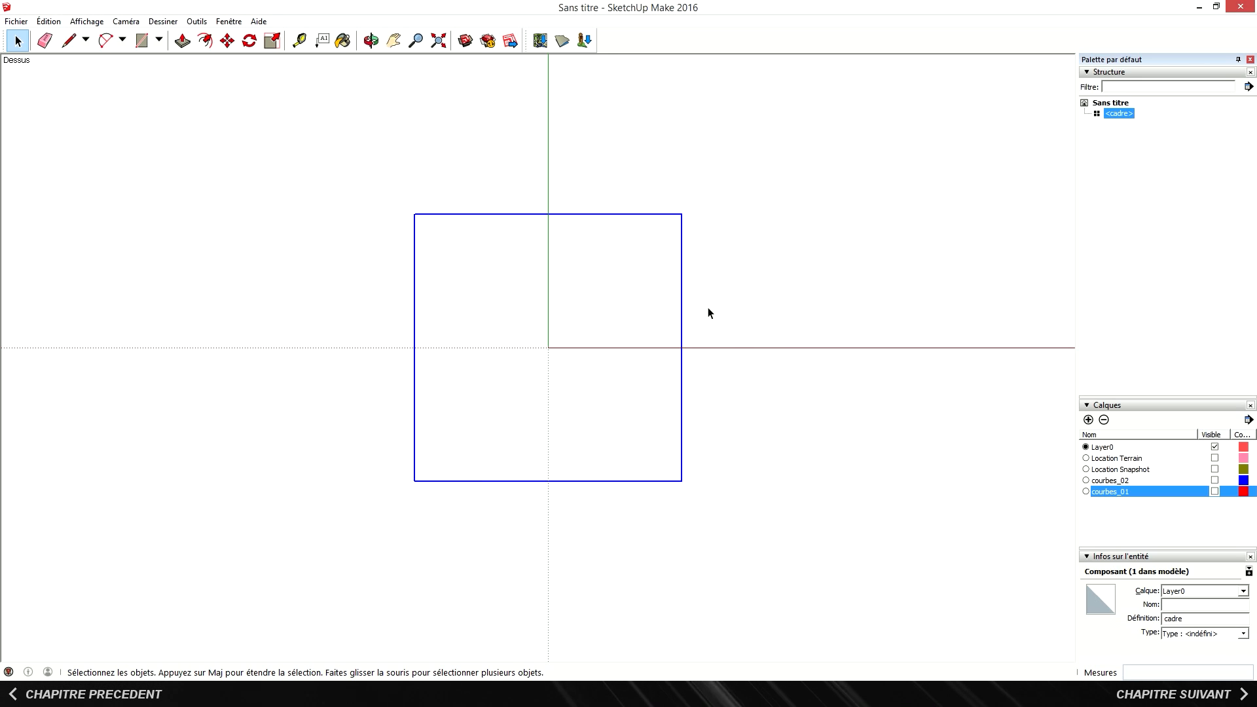
# Step: Make the courbes_01 and courbes_02 layers visible again and fit the view to the model's extents
pyautogui.click(1215, 491)
pyautogui.click(1214, 480)
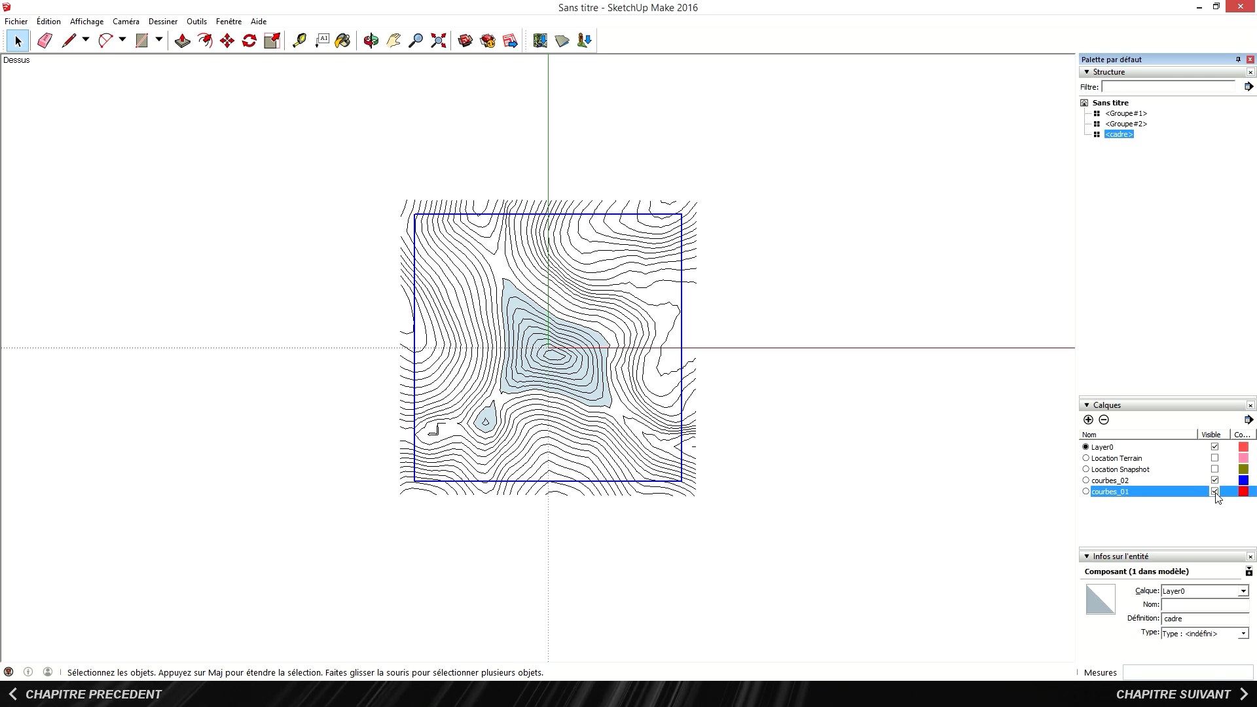
pyautogui.click(944, 390)
pyautogui.click(439, 40)
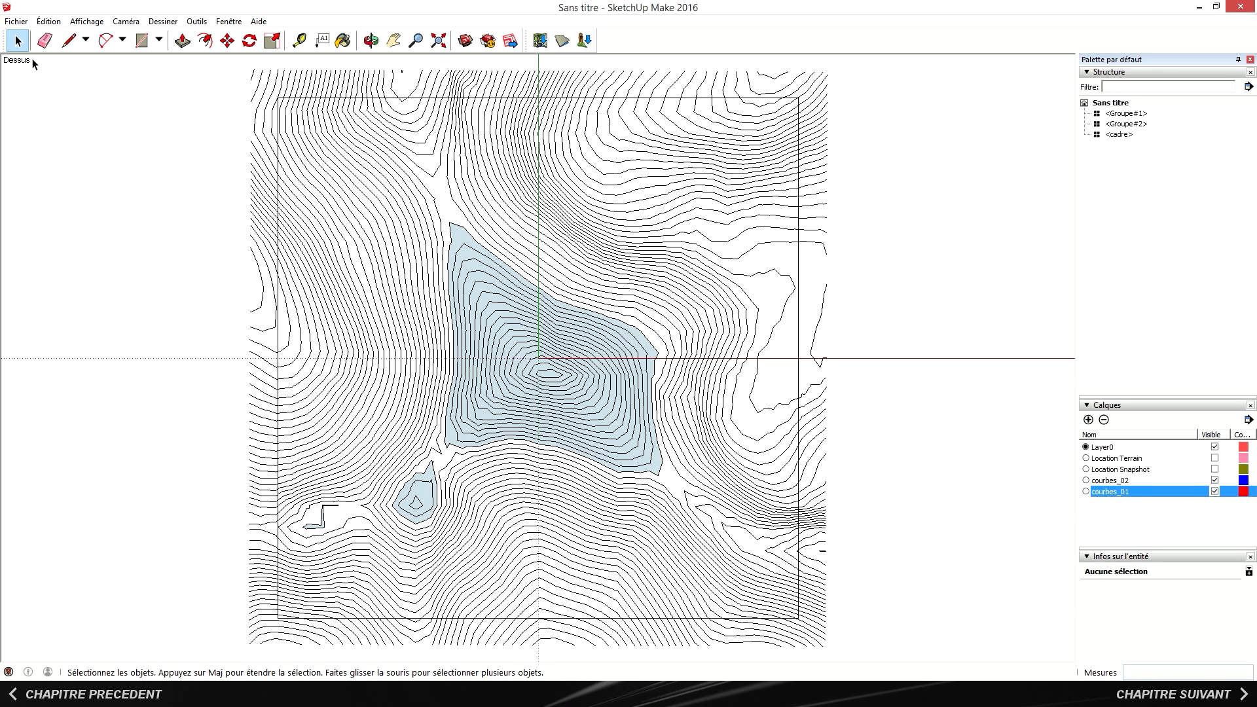
# Step: Export the 3D model as an AutoCAD DWG file to the Documents folder, with faces excluded in the export options
pyautogui.click(16, 21)
pyautogui.moveTo(191, 226)
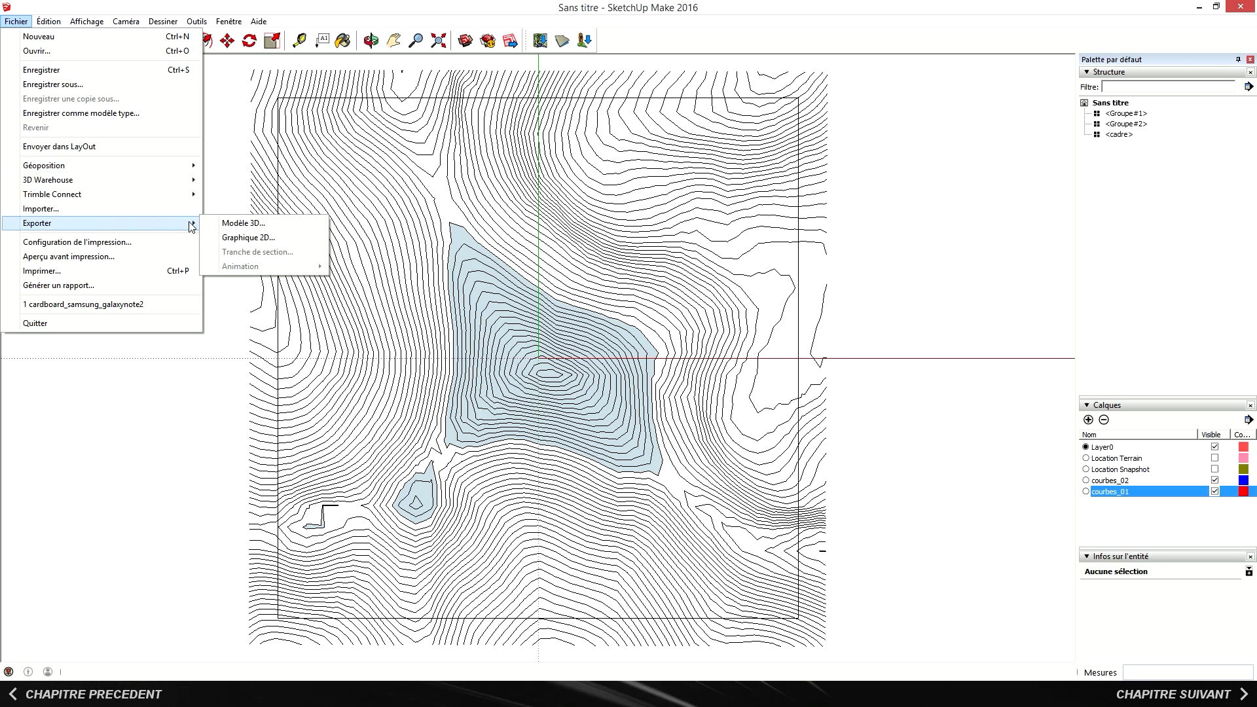
pyautogui.click(239, 223)
pyautogui.click(916, 475)
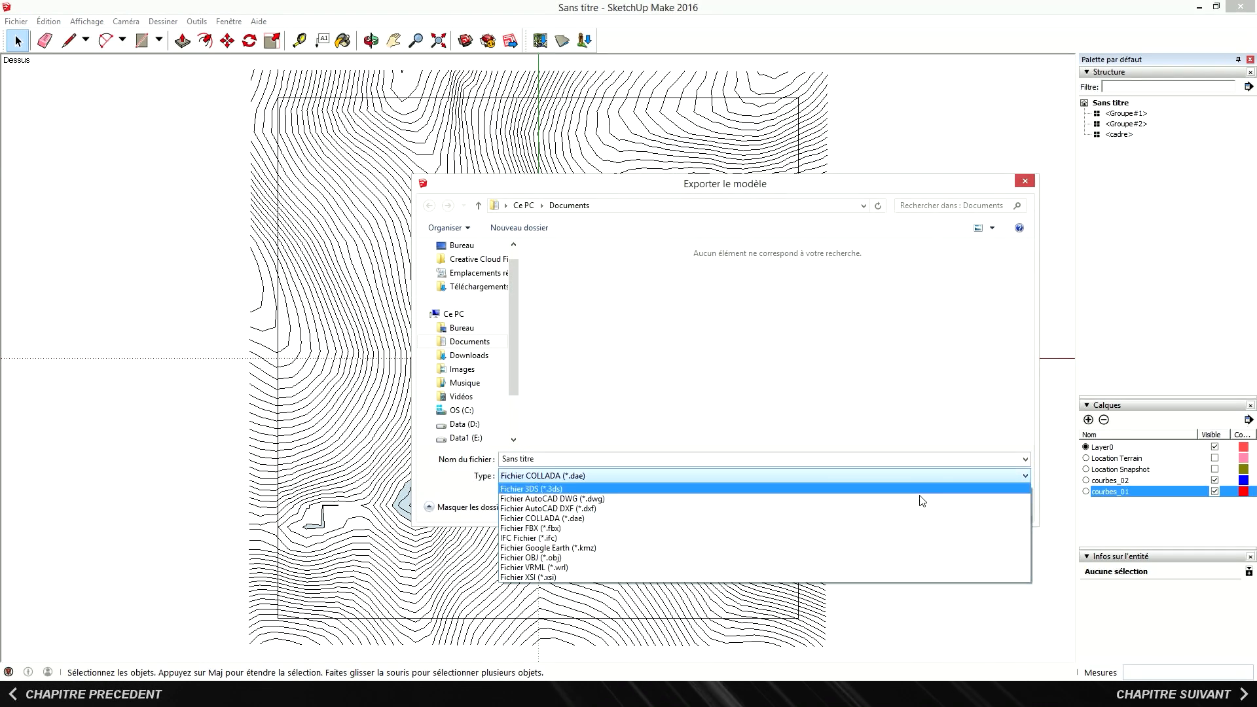
pyautogui.click(921, 499)
pyautogui.click(863, 505)
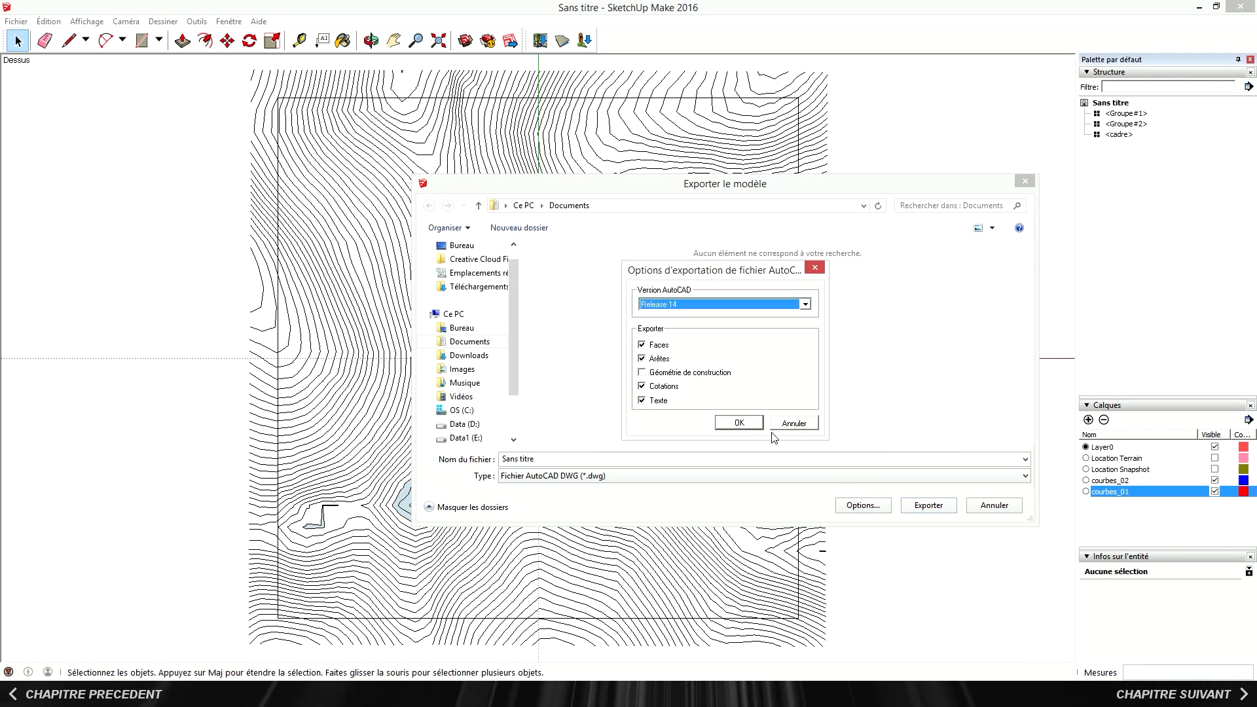
pyautogui.click(643, 345)
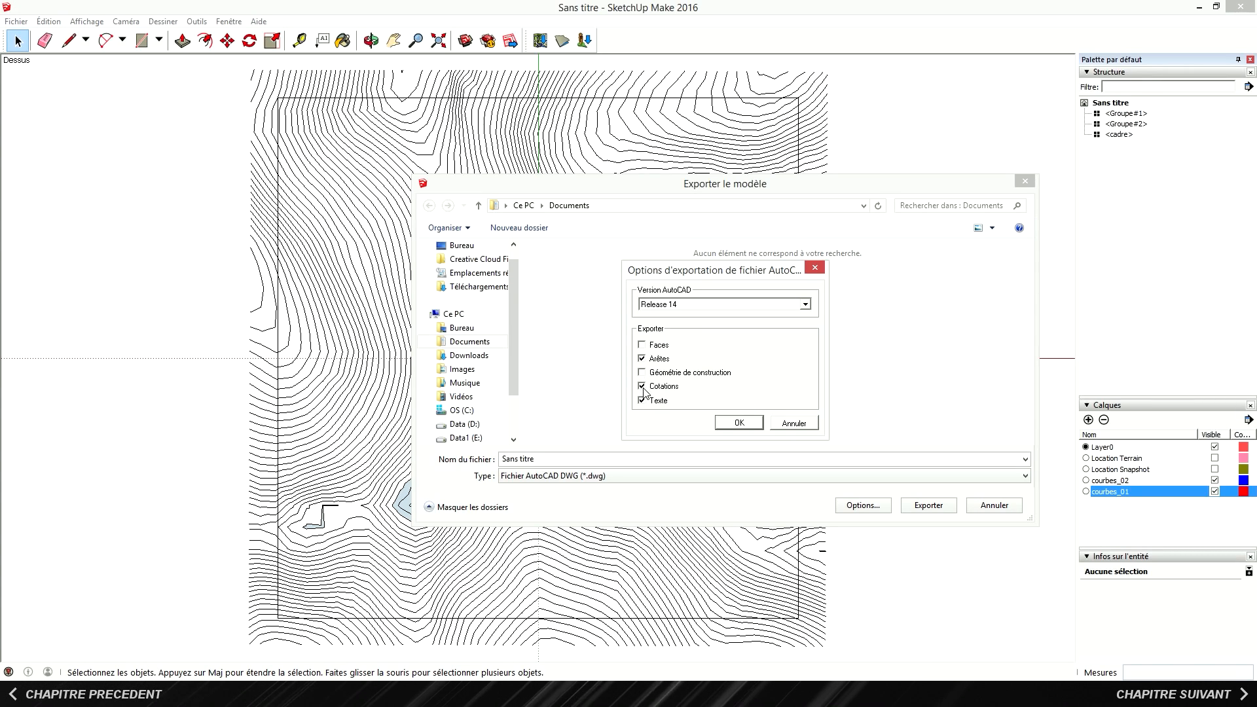
pyautogui.click(737, 422)
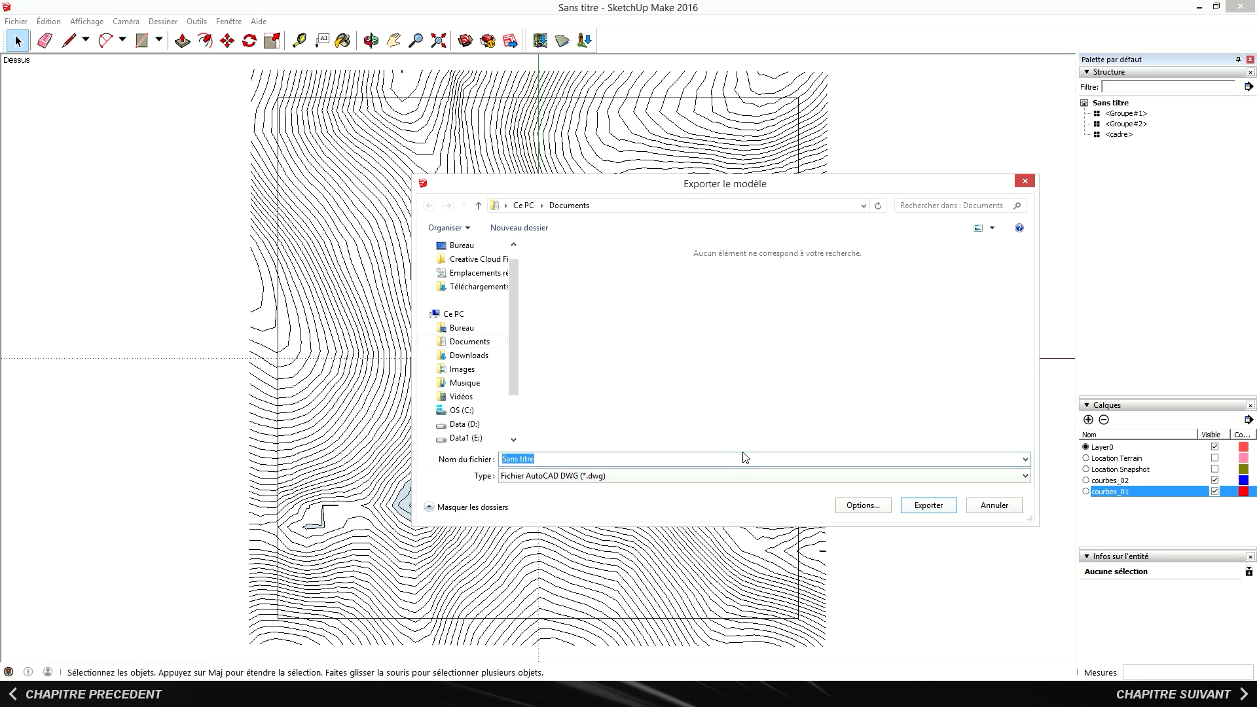
pyautogui.press('Return')
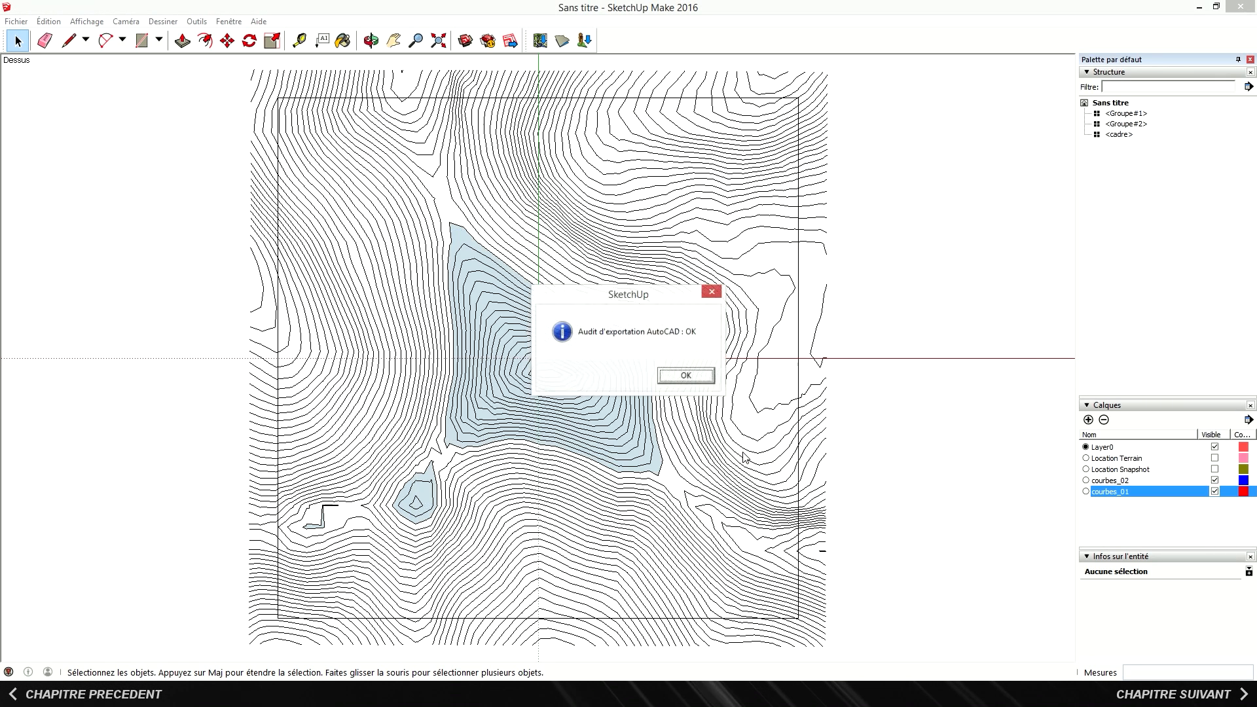
pyautogui.click(686, 377)
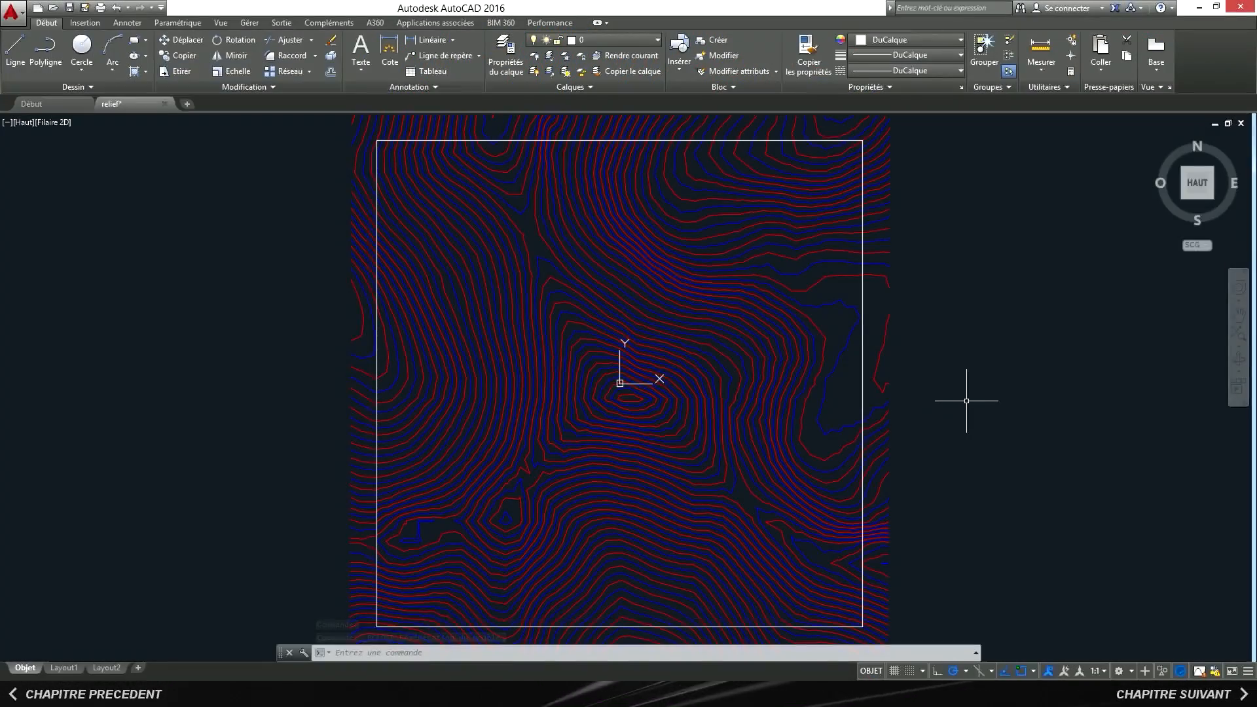
# Step: Open the courbes_01 block for editing and convert all its contour lines to polylines with PEDIT Multiple, ignoring the draw order
pyautogui.doubleClick(884, 352)
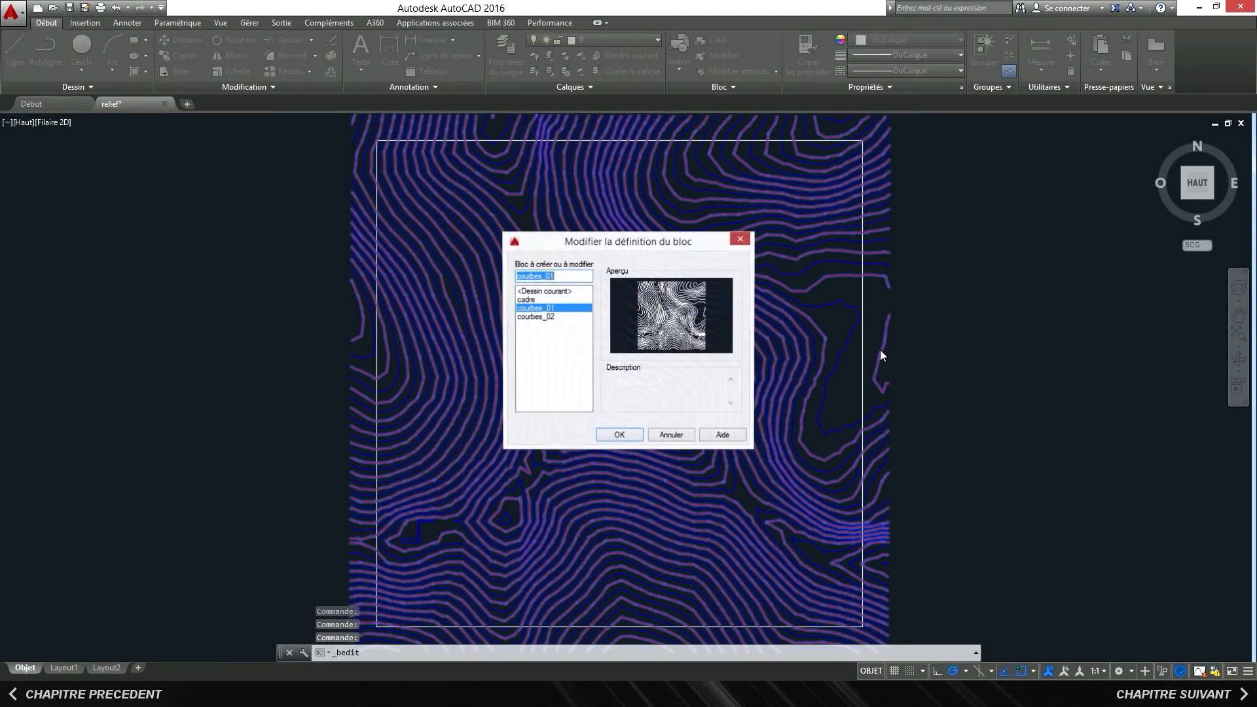
pyautogui.click(632, 434)
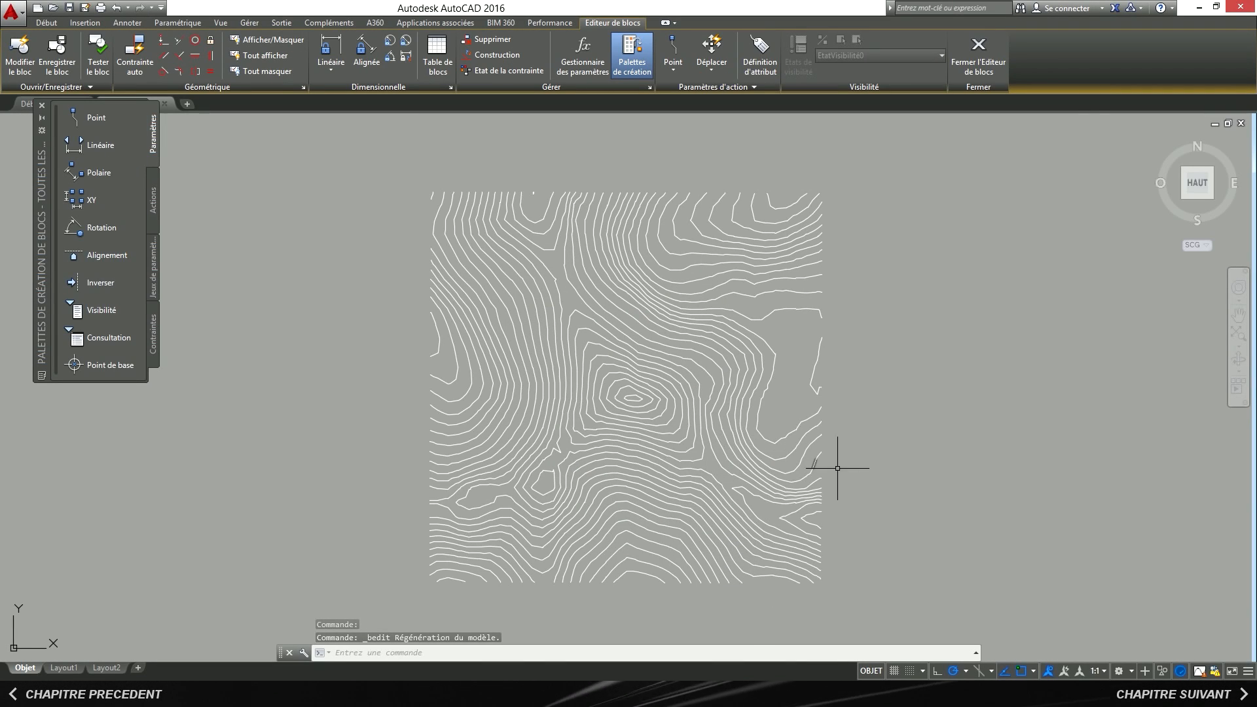
pyautogui.write('PEDIT')
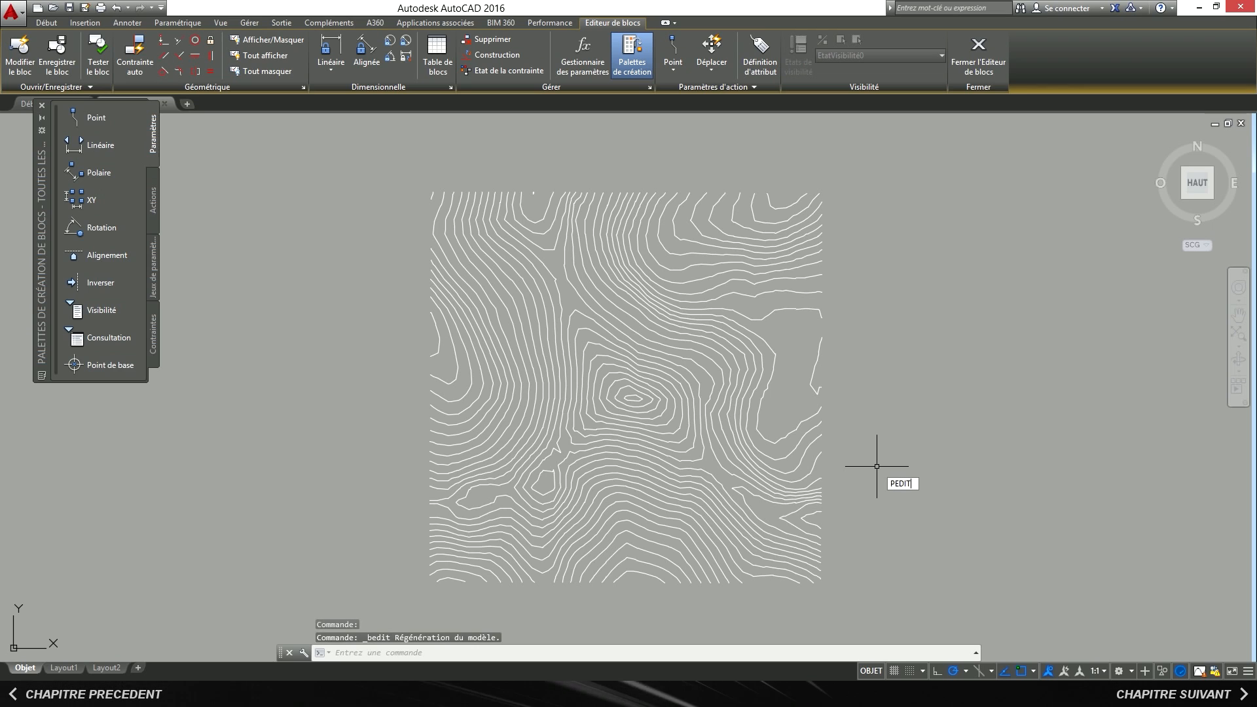
pyautogui.press('Return')
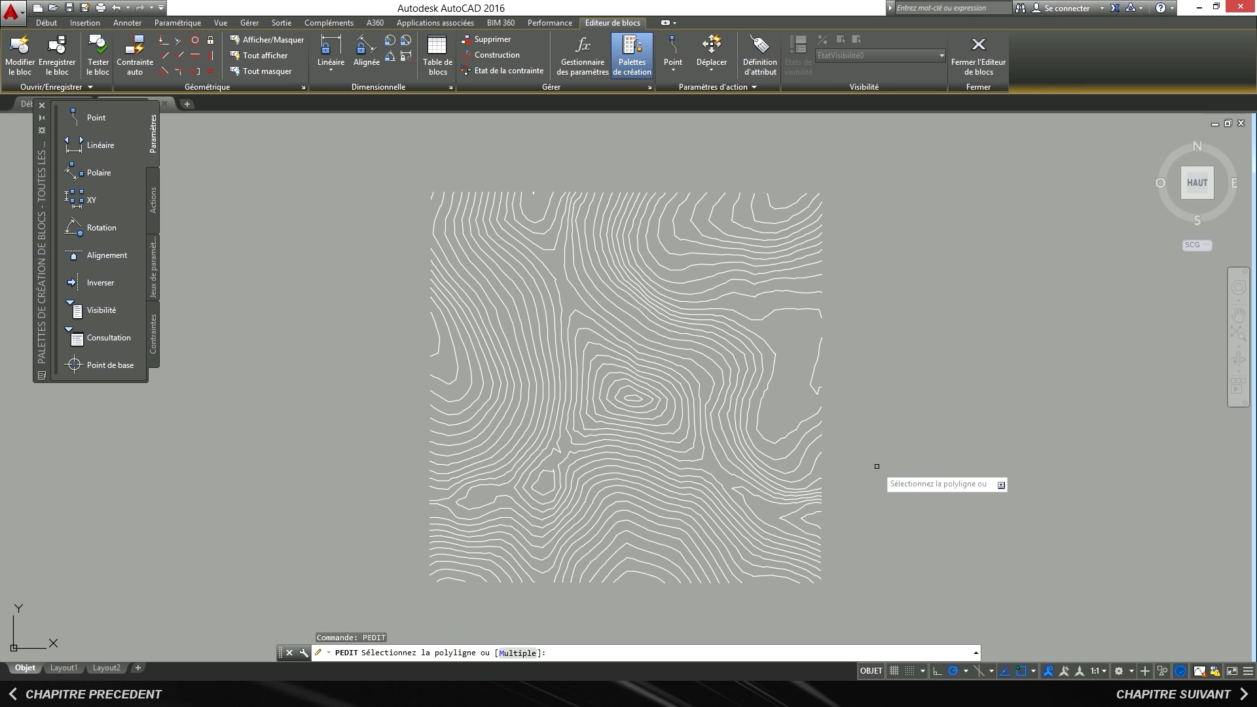
pyautogui.click(528, 654)
pyautogui.click(384, 155)
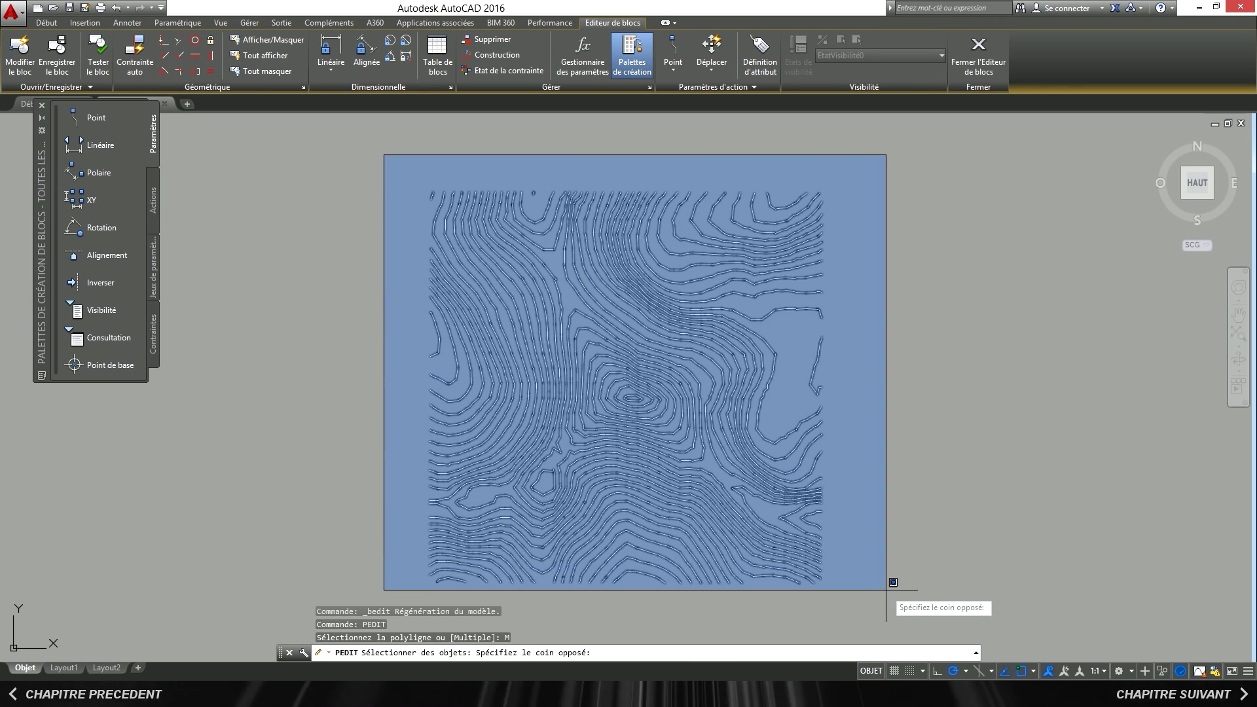
pyautogui.click(893, 582)
pyautogui.press('Return')
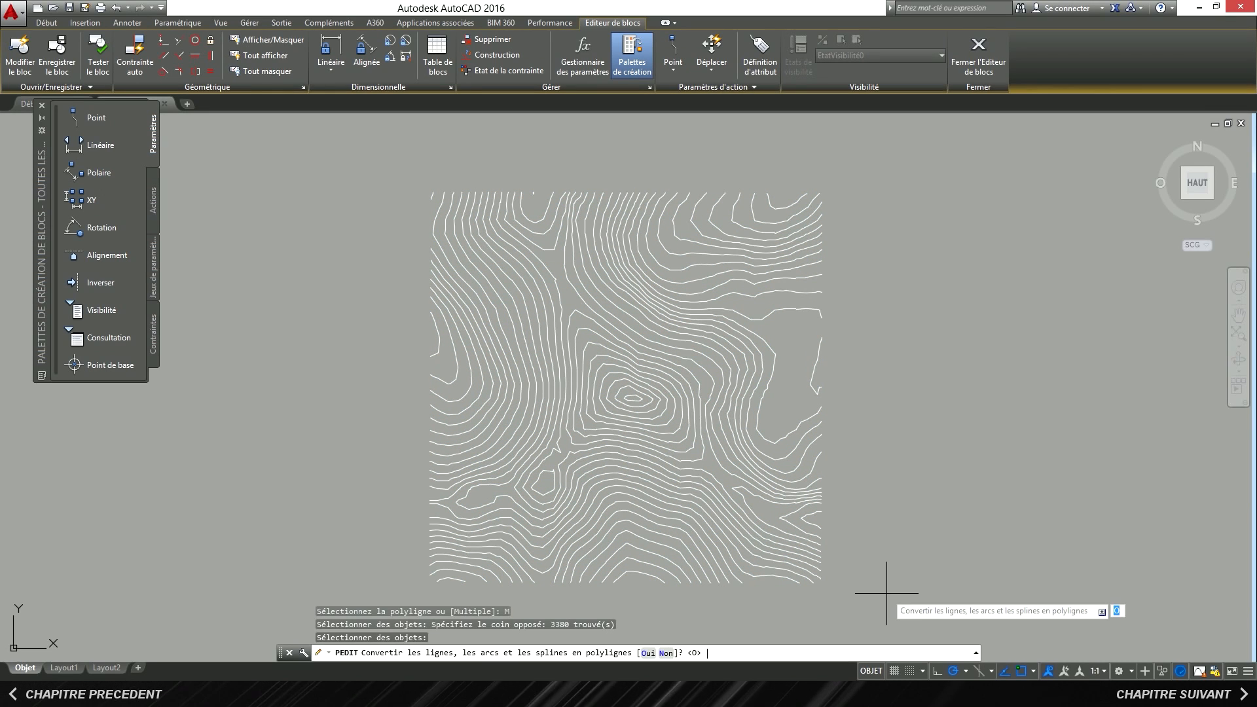
pyautogui.click(647, 652)
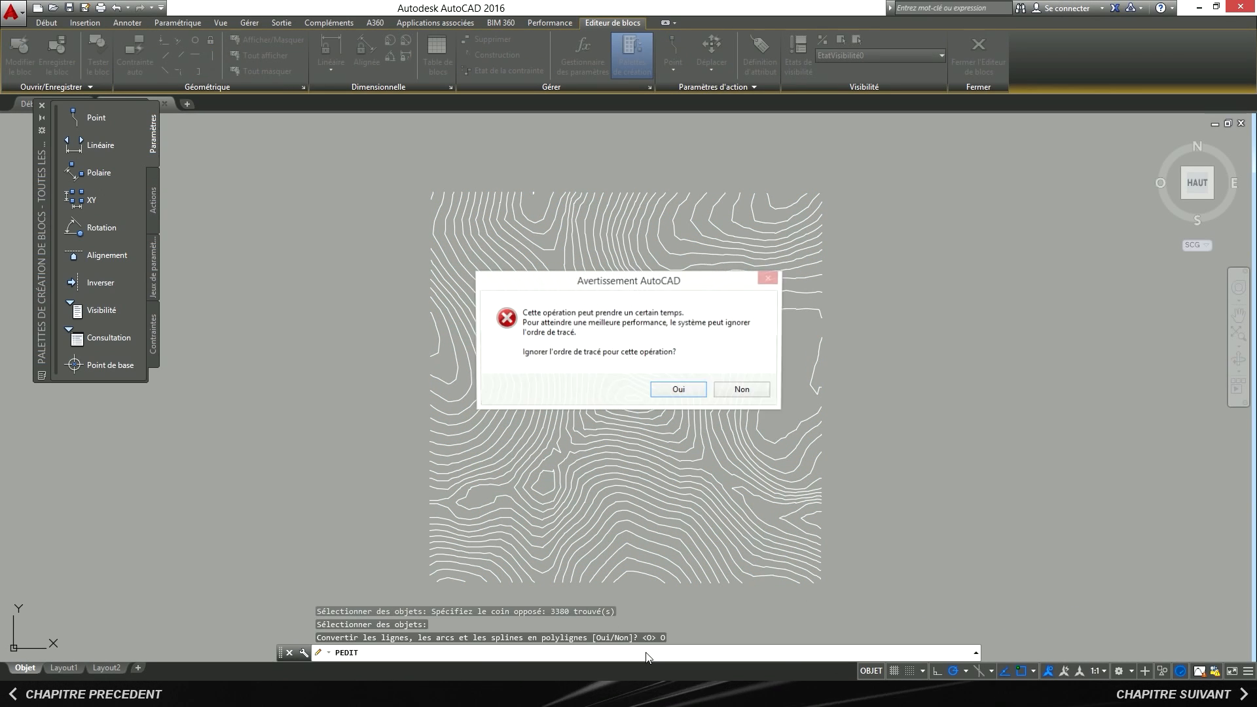
pyautogui.click(693, 393)
# Step: Join the converted segments in courbes_01 with a fuzz distance of 0.0000, and save the block while closing the block editor
pyautogui.press('Down')
pyautogui.press('Down')
pyautogui.press('Down')
pyautogui.press('Return')
pyautogui.press('Return')
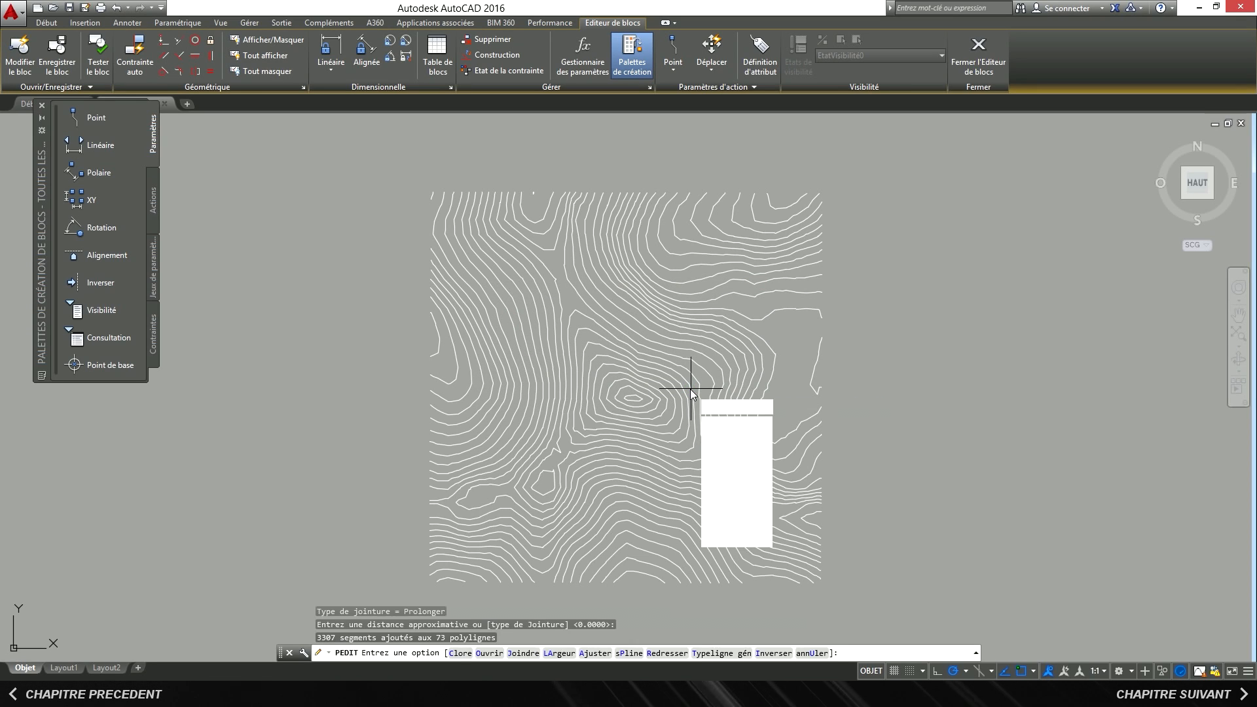
pyautogui.press('Escape')
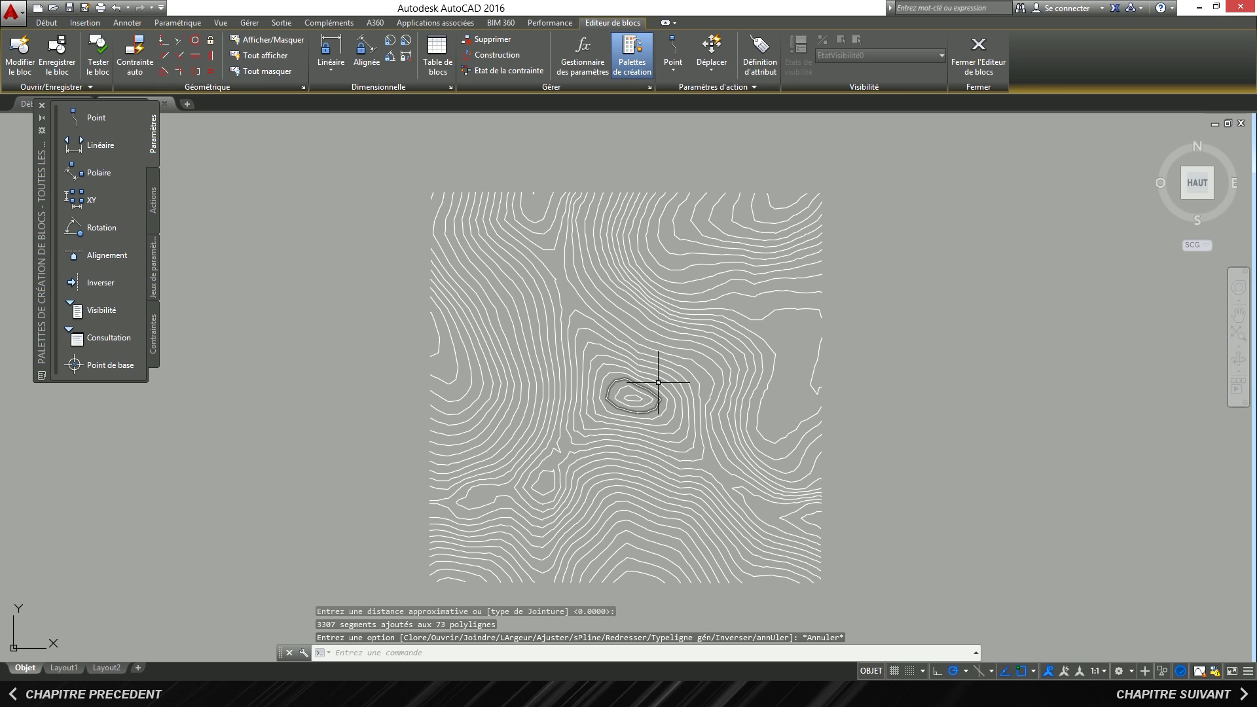
pyautogui.click(978, 53)
pyautogui.click(651, 307)
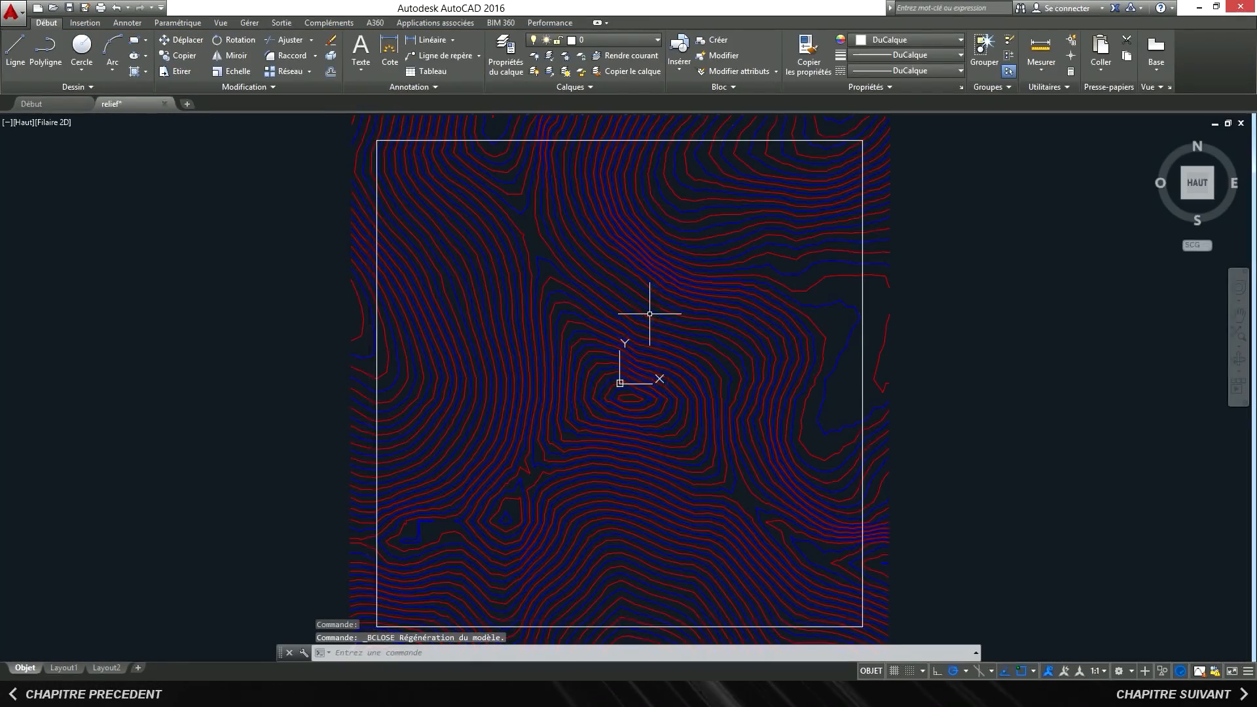
# Step: Open the courbes_02 block for editing and convert all its contour lines to polylines with PEDIT Multiple, ignoring the draw order
pyautogui.doubleClick(650, 309)
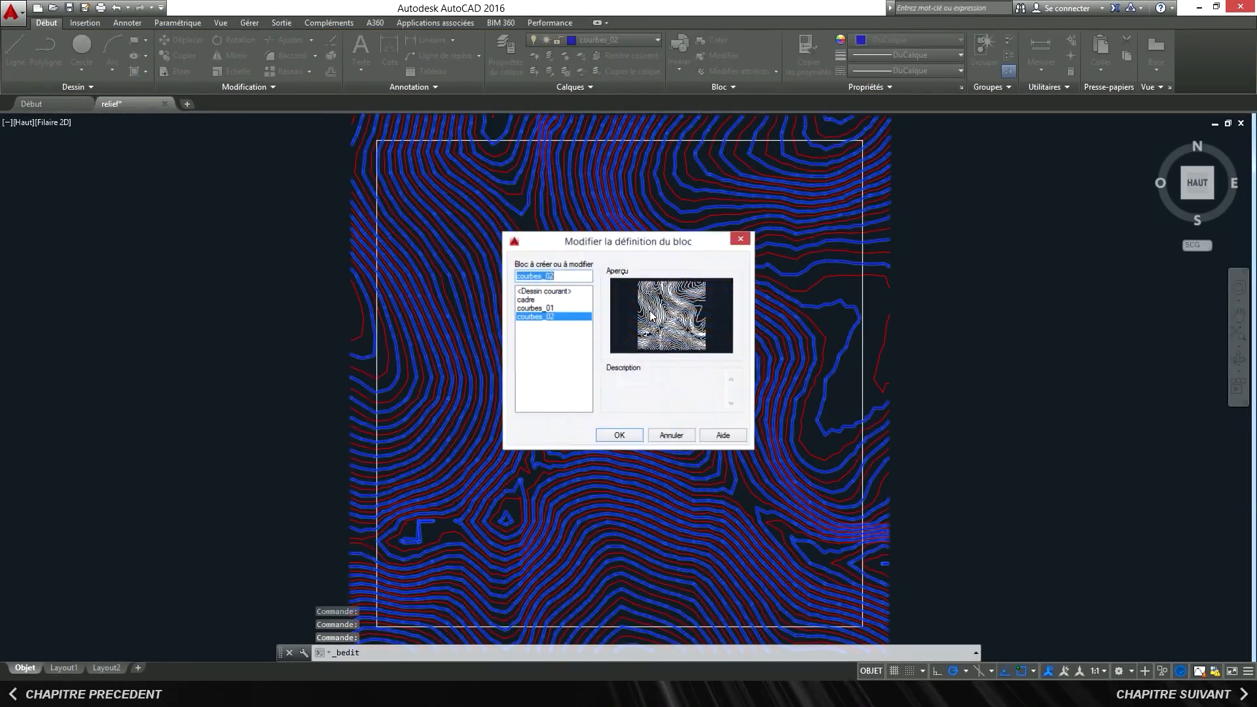
pyautogui.click(616, 434)
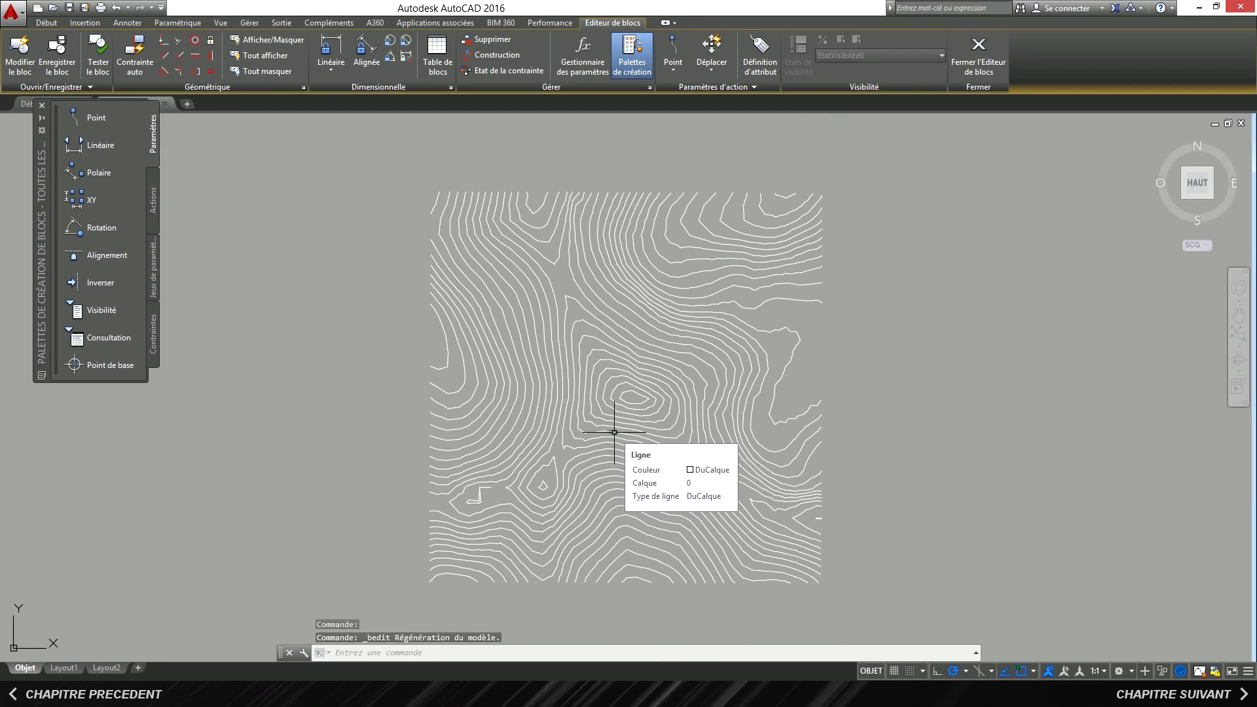
pyautogui.write('PEDIT')
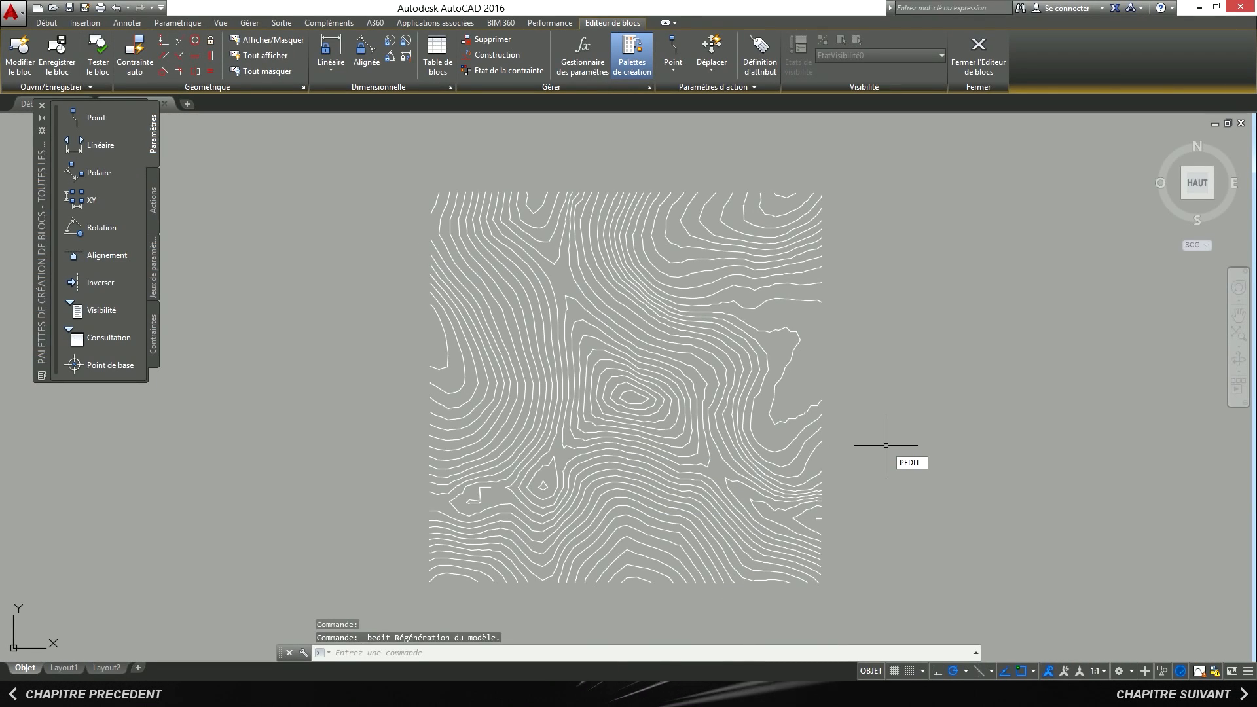
pyautogui.press('Return')
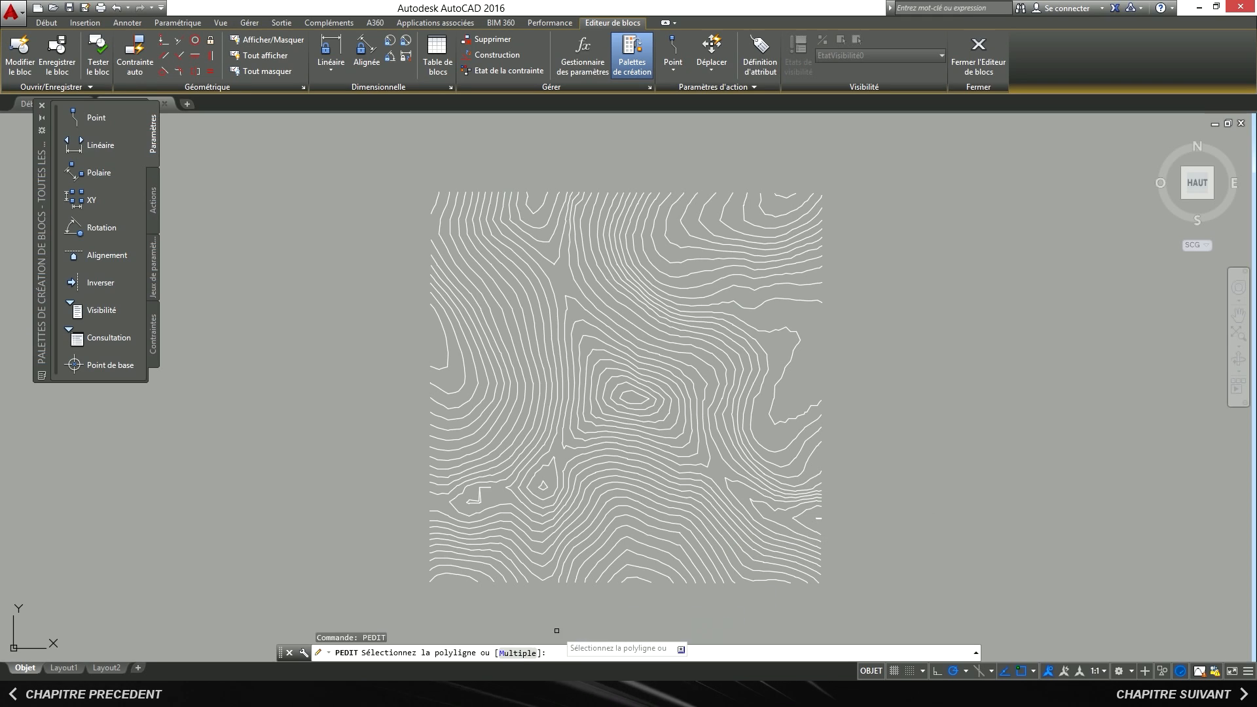
pyautogui.click(518, 653)
pyautogui.click(382, 135)
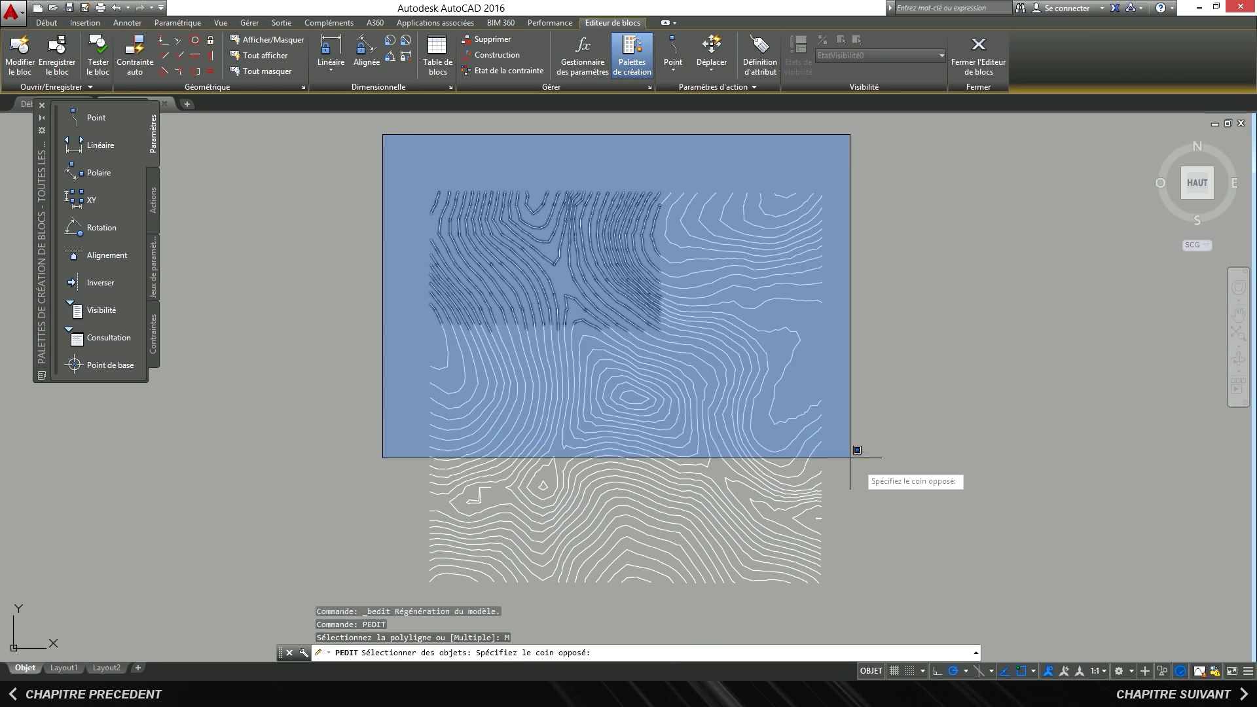
pyautogui.click(926, 599)
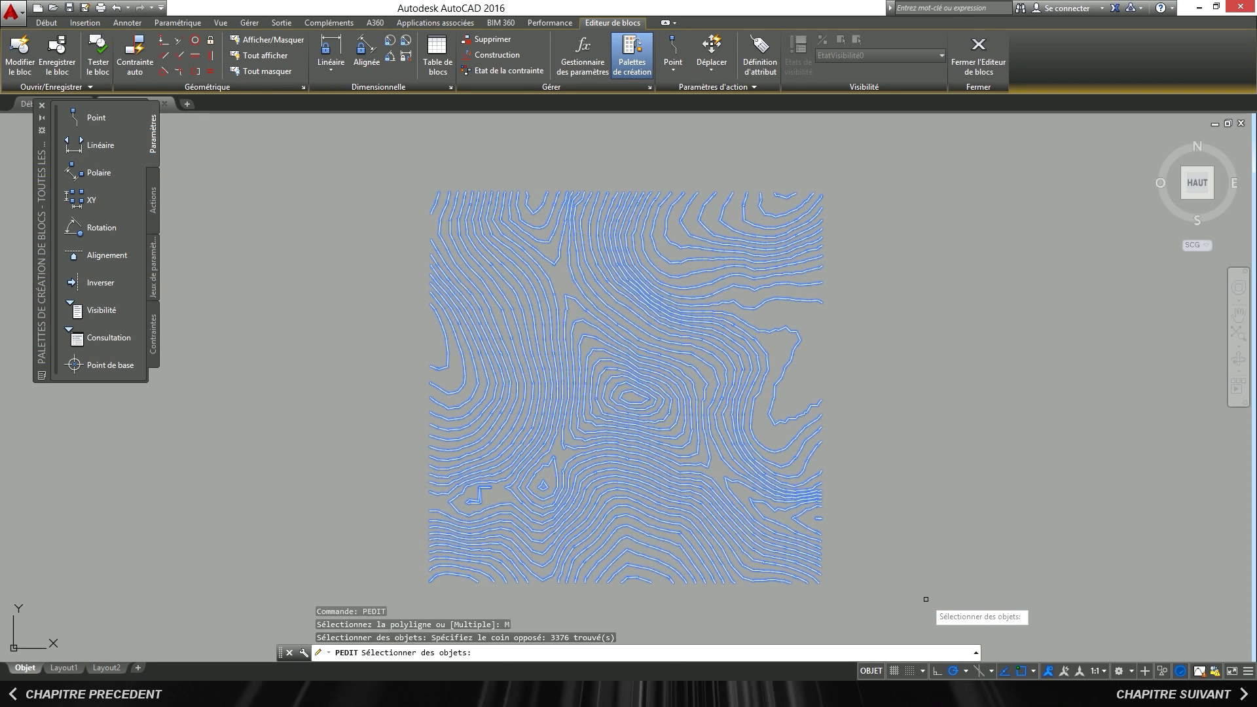
pyautogui.press('Return')
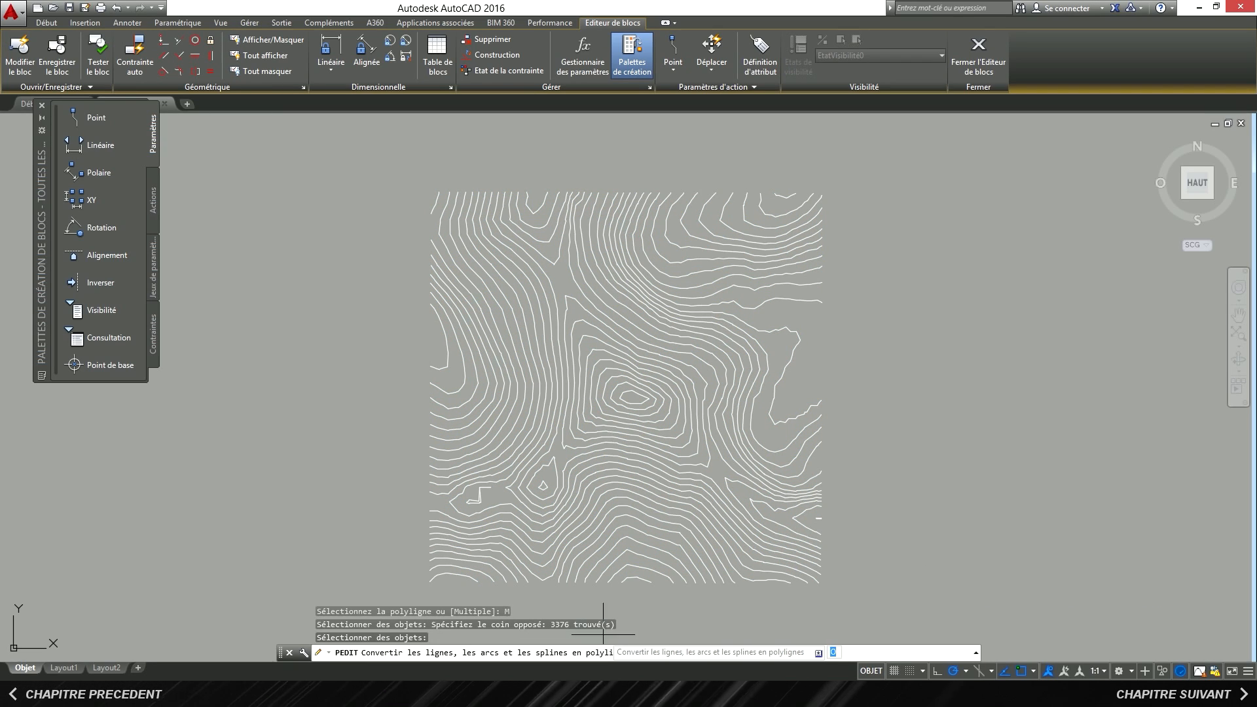
pyautogui.click(647, 654)
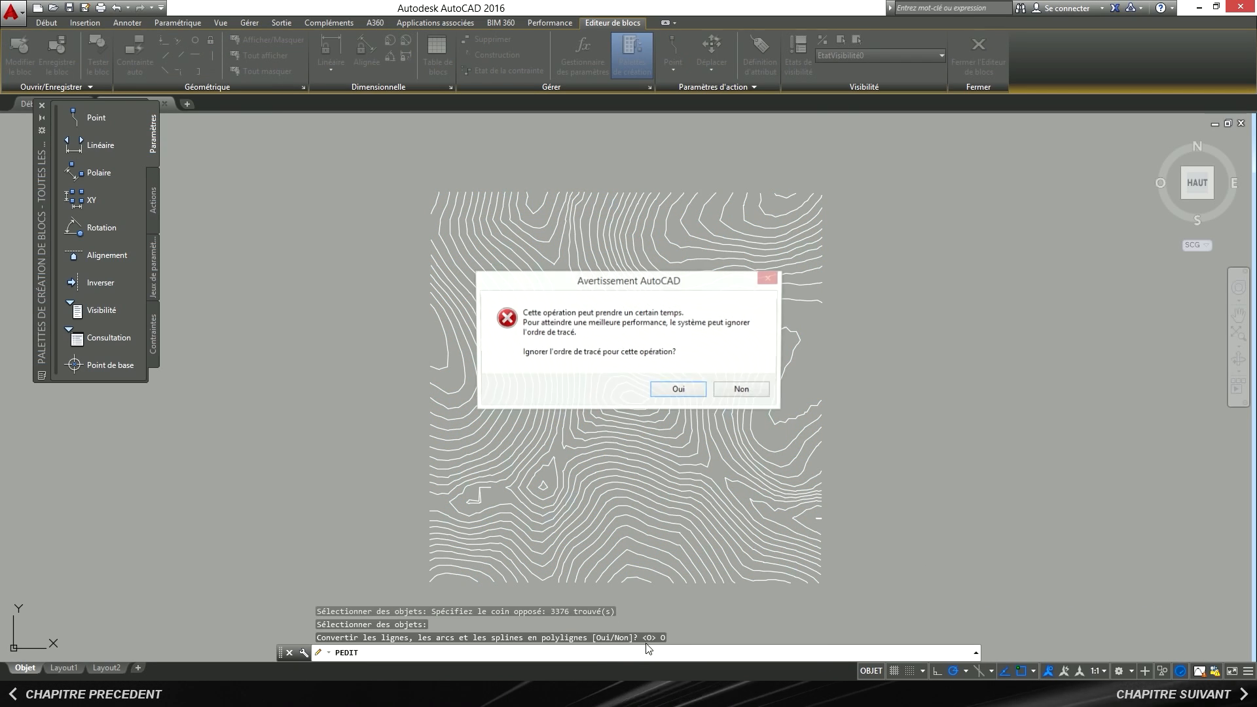
pyautogui.click(678, 391)
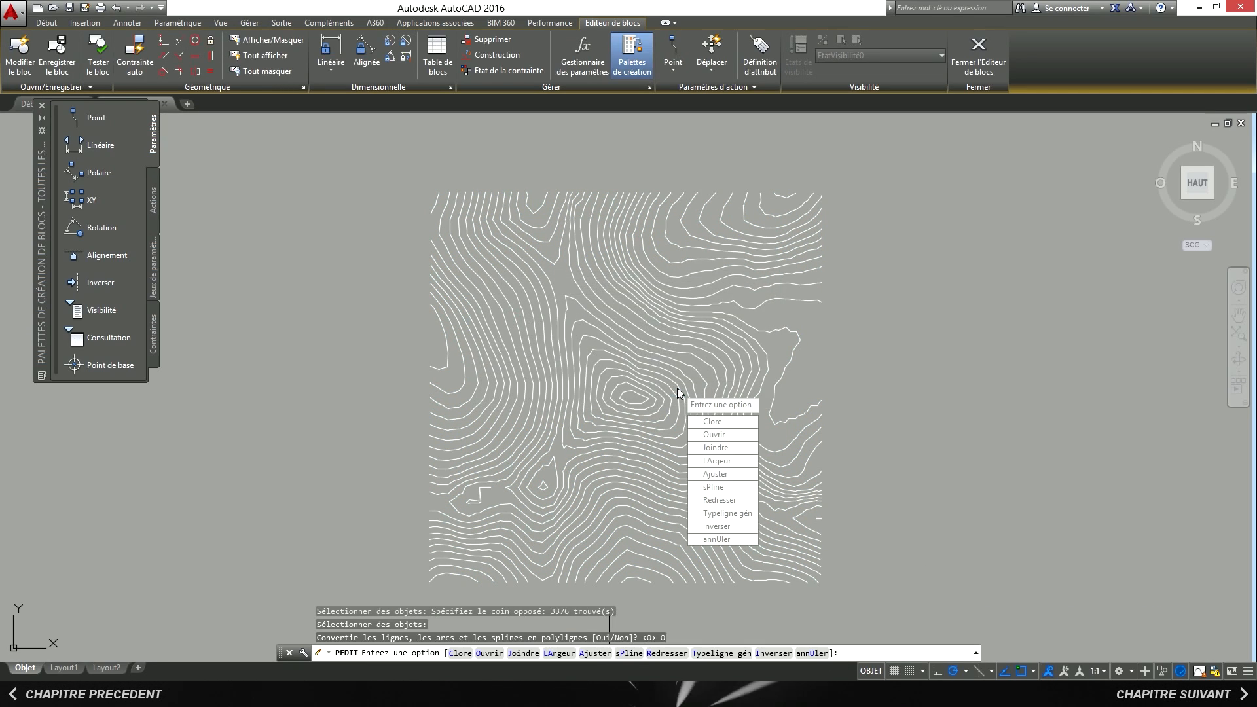
# Step: Join the converted segments in courbes_02 with a fuzz distance of 0.0000, and save the block while closing the block editor
pyautogui.click(705, 448)
pyautogui.press('Return')
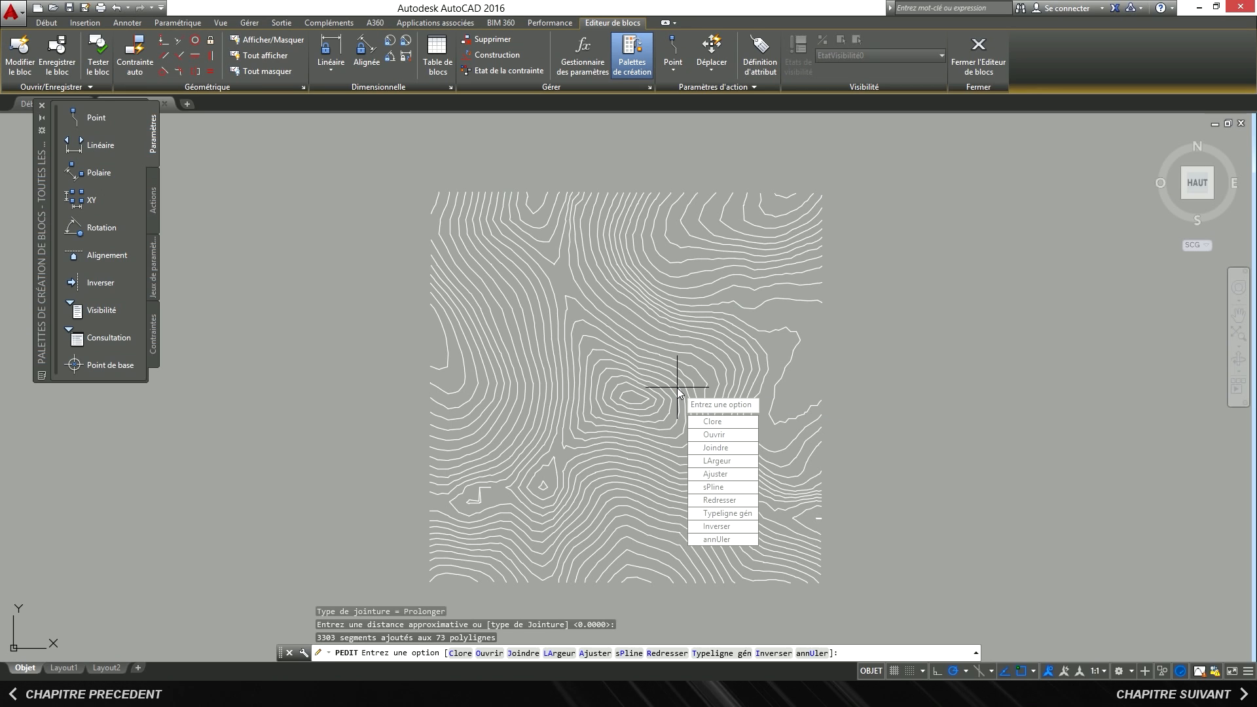
pyautogui.press('Escape')
pyautogui.click(978, 52)
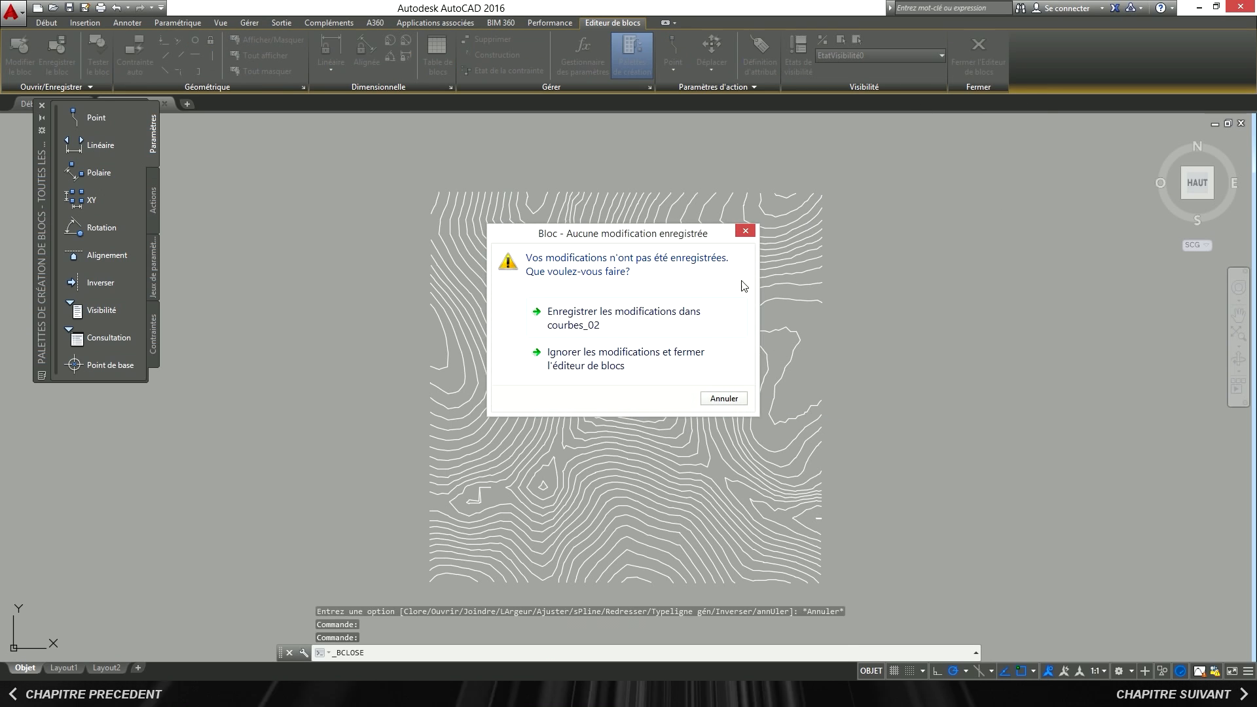
pyautogui.click(699, 316)
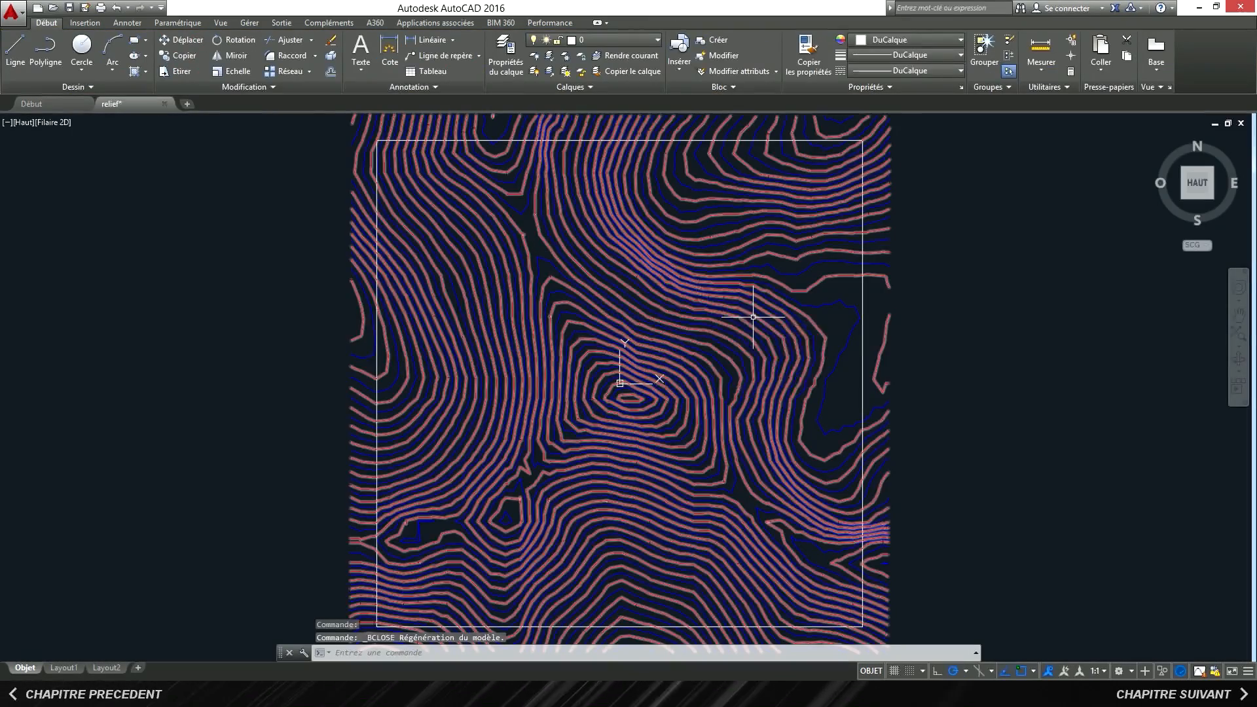